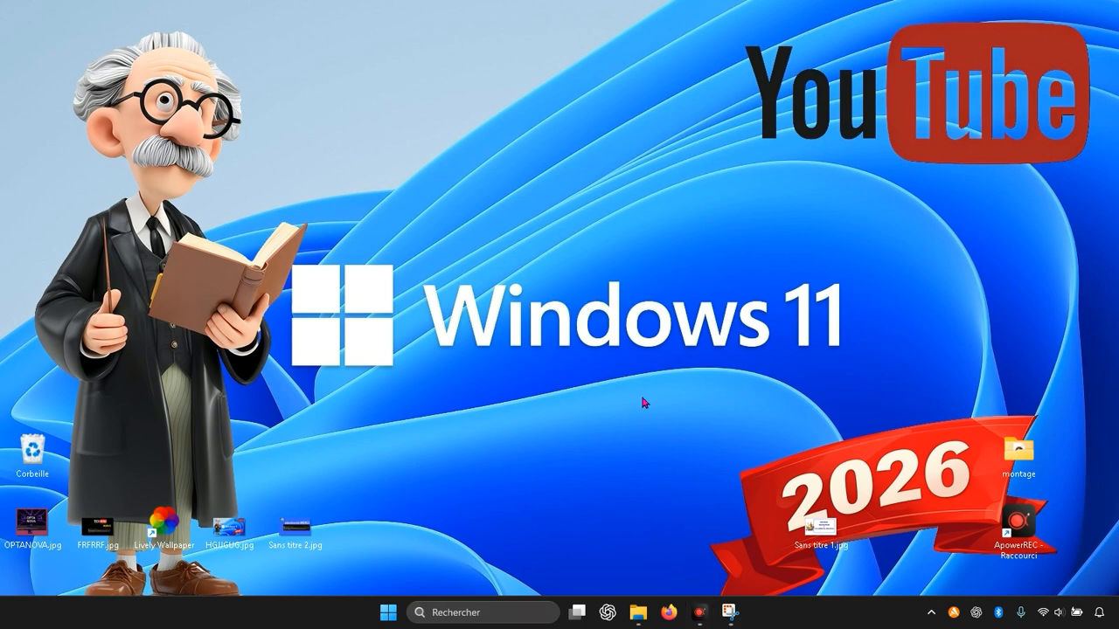
{"action": "left_click", "coordinate": [474, 614]}
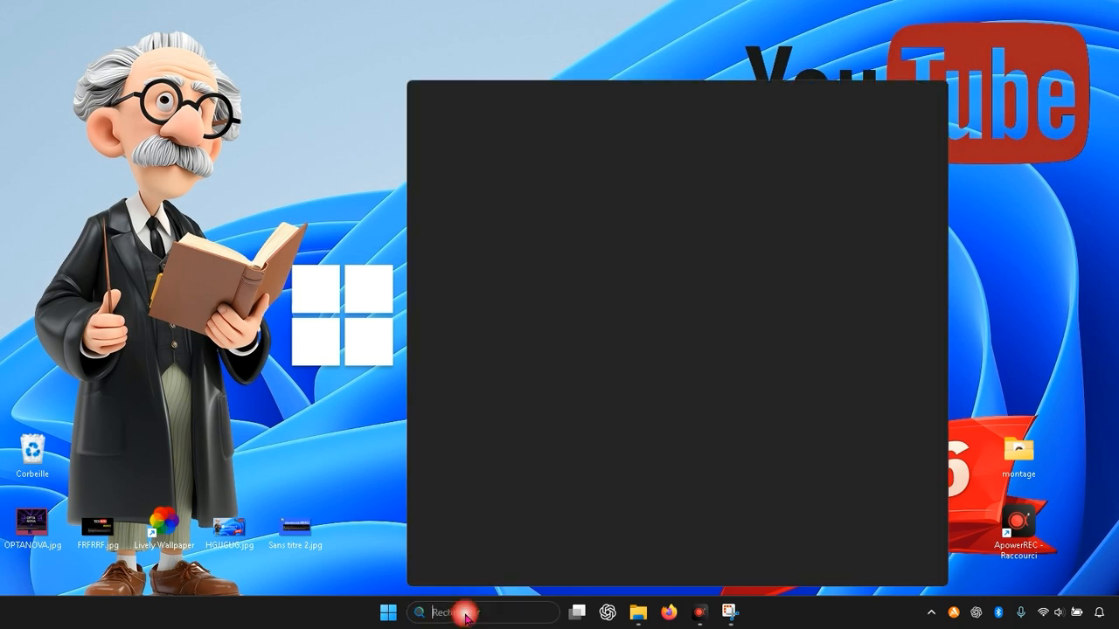
{"action": "type", "text": "chr"}
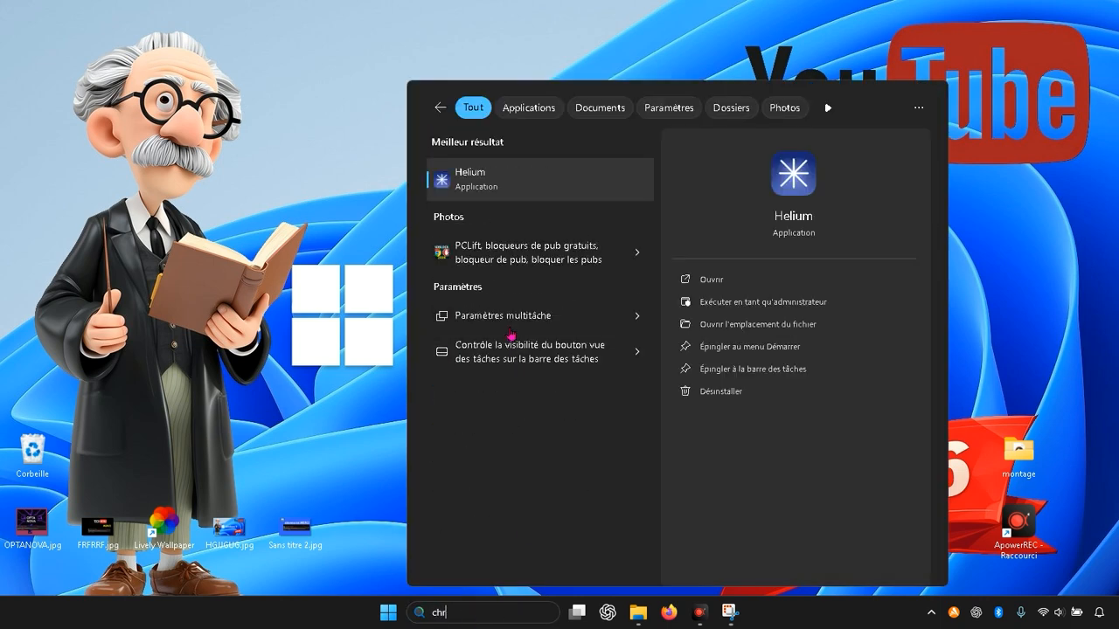
{"action": "left_click", "coordinate": [381, 531]}
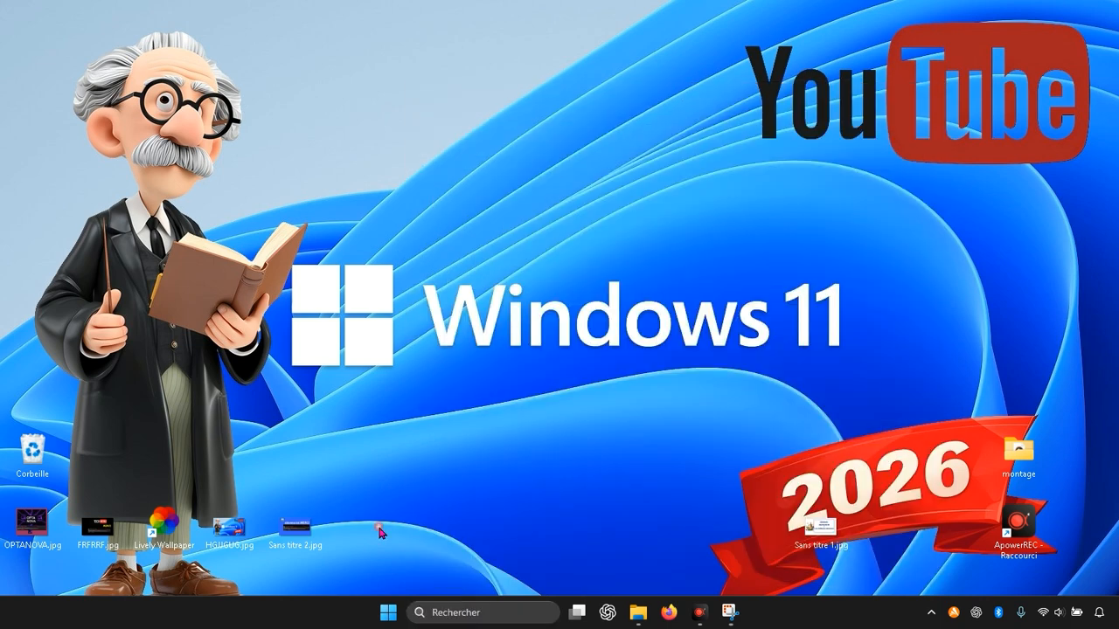
- Switch to Firefox, search Google for "telecharger windows 11*" and open Microsoft's Télécharger Windows 11 page
{"action": "left_click", "coordinate": [683, 607]}
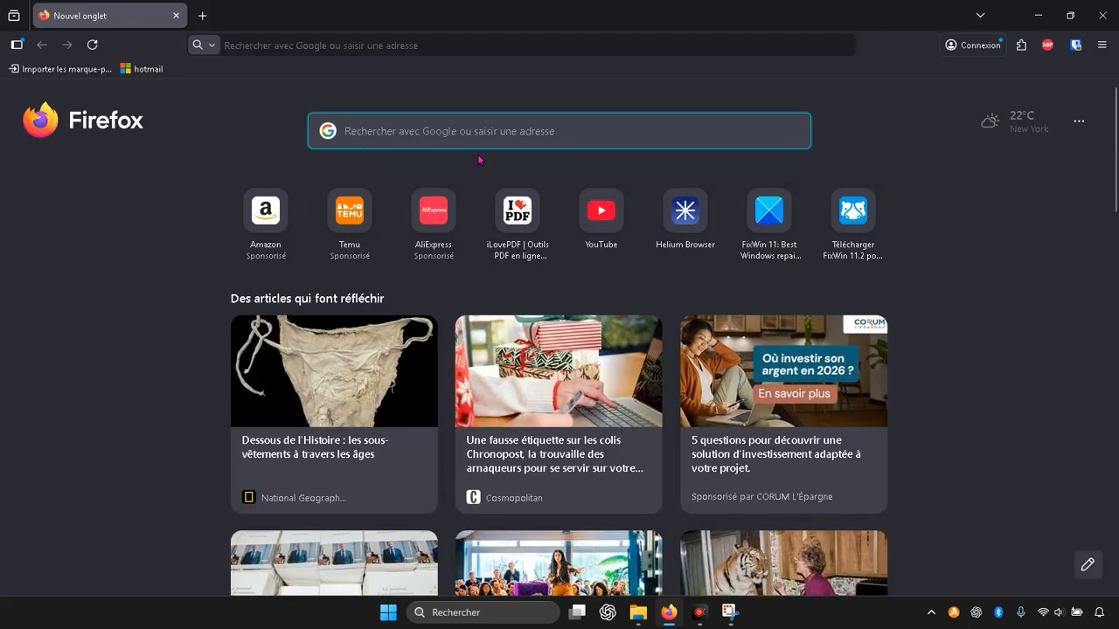
{"action": "type", "text": "telecha"}
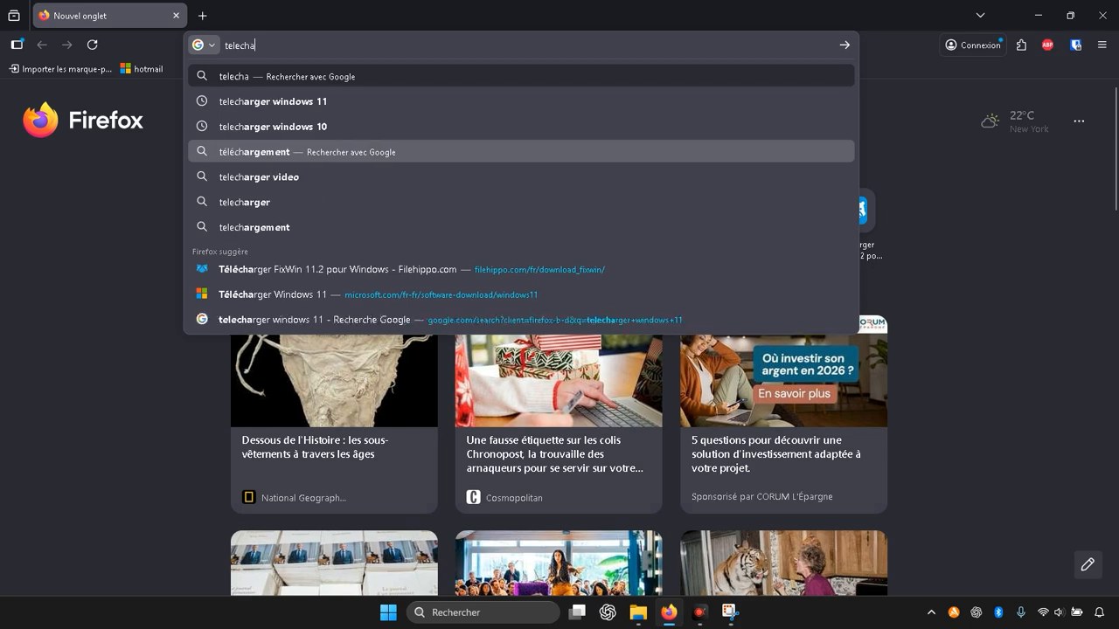
{"action": "type", "text": "rger windows "}
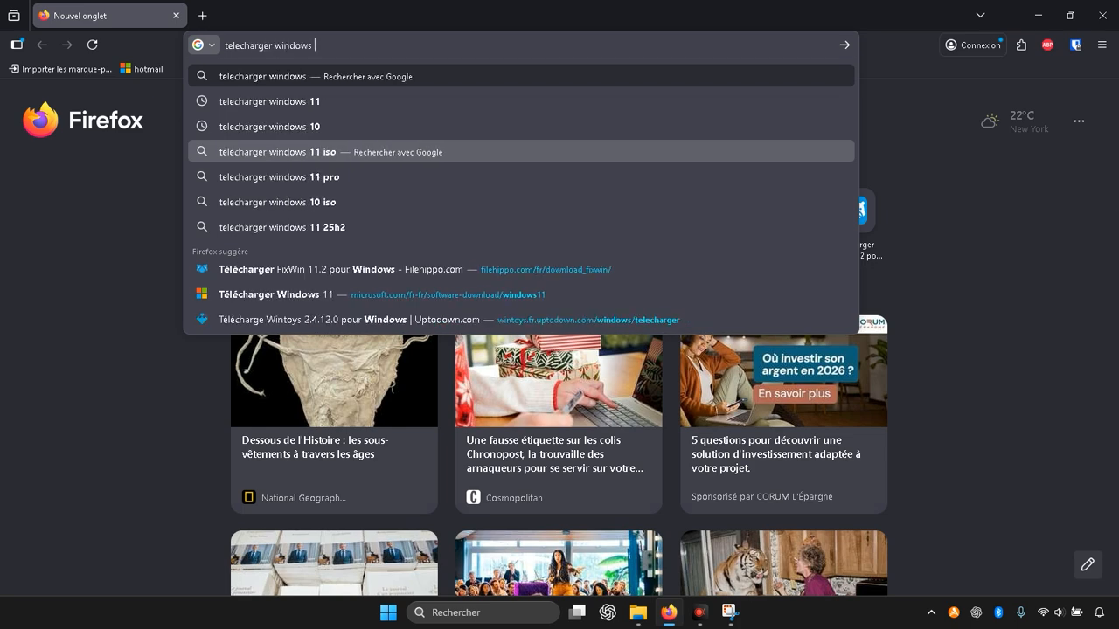
{"action": "type", "text": "11"}
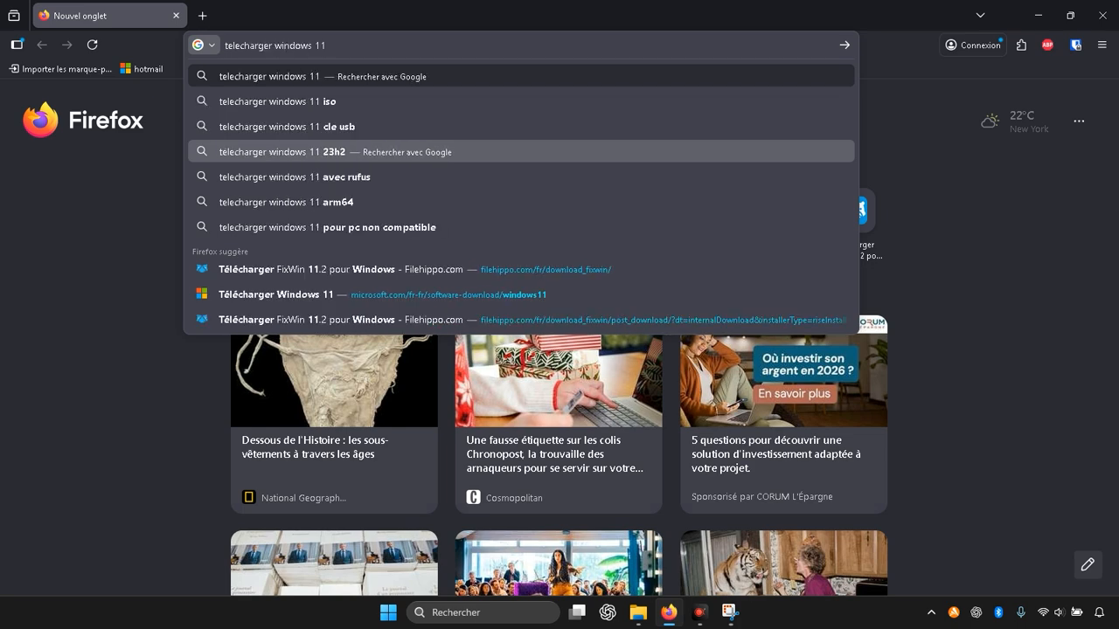
{"action": "type", "text": "*"}
{"action": "key", "text": "Return"}
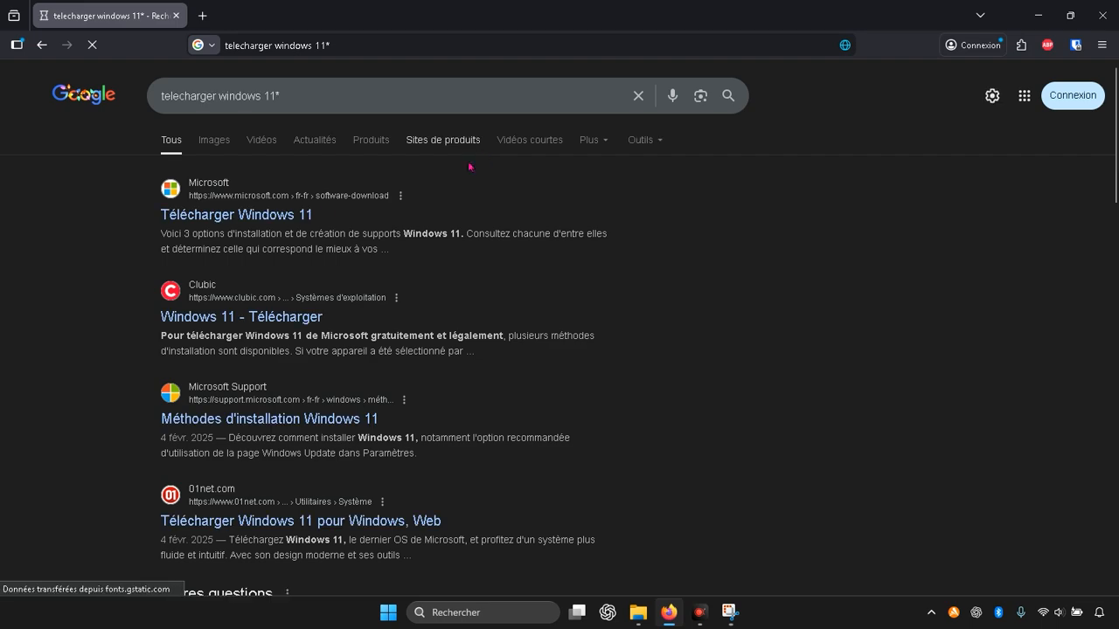
{"action": "left_click", "coordinate": [244, 226]}
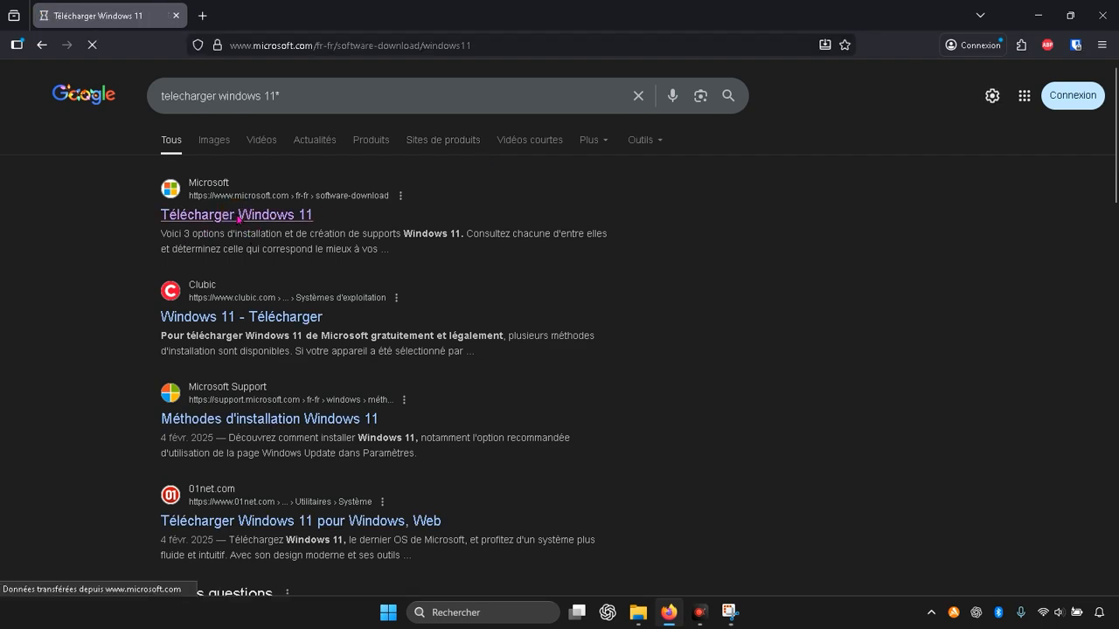
- Choose Windows 11 (ISO édition multiple pour les appareils x64) as the disk image and submit the download request
{"action": "scroll", "coordinate": [250, 212], "scroll_direction": "down", "scroll_amount": 4}
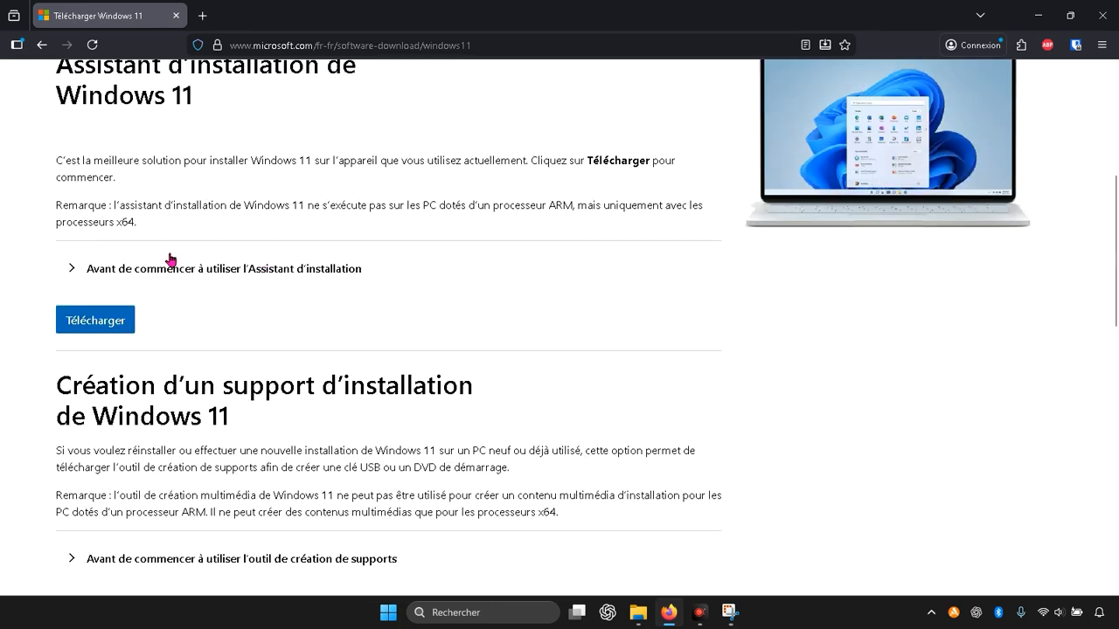
{"action": "scroll", "coordinate": [194, 354], "scroll_direction": "down", "scroll_amount": 3}
{"action": "scroll", "coordinate": [194, 355], "scroll_direction": "down", "scroll_amount": 2}
{"action": "scroll", "coordinate": [200, 302], "scroll_direction": "up", "scroll_amount": 3}
{"action": "scroll", "coordinate": [200, 293], "scroll_direction": "down", "scroll_amount": 5}
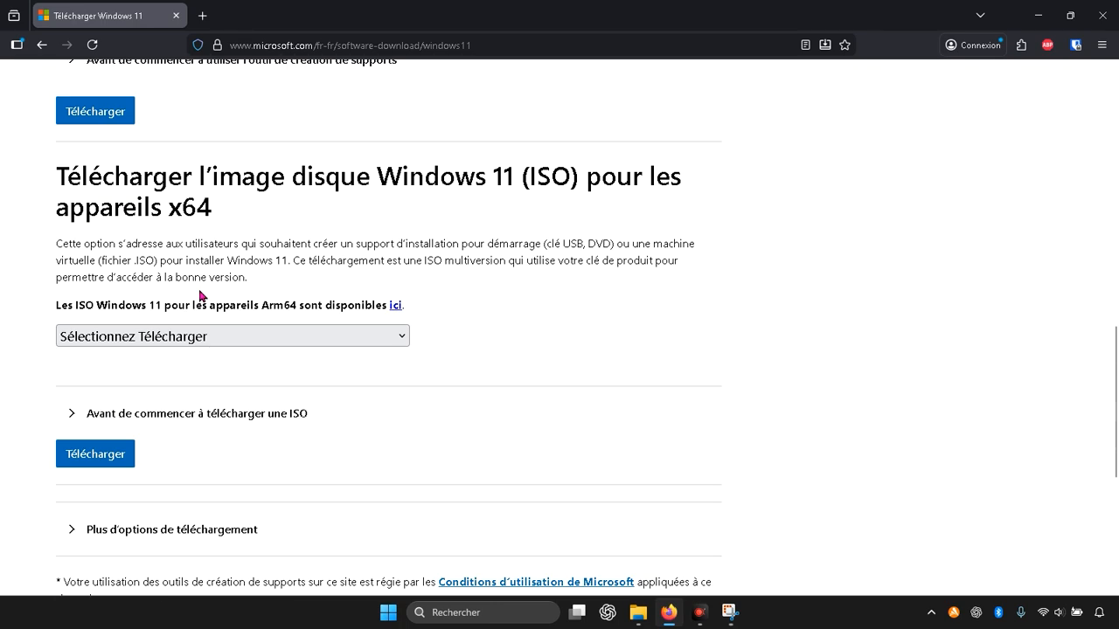
{"action": "scroll", "coordinate": [205, 325], "scroll_direction": "up", "scroll_amount": 2}
{"action": "left_click", "coordinate": [115, 339]}
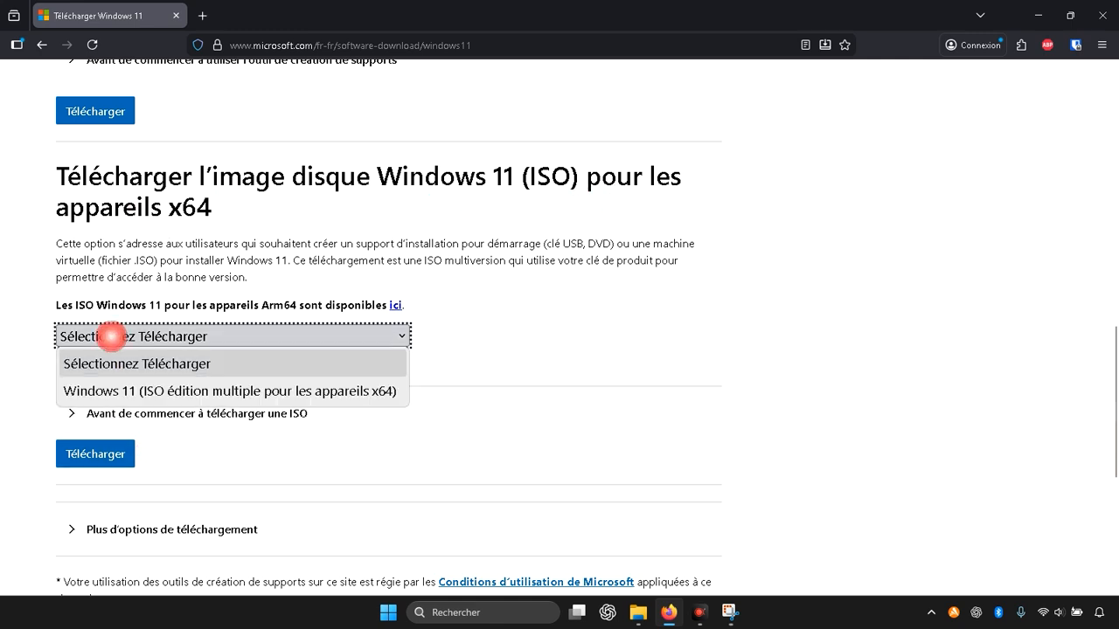
{"action": "left_click", "coordinate": [169, 400]}
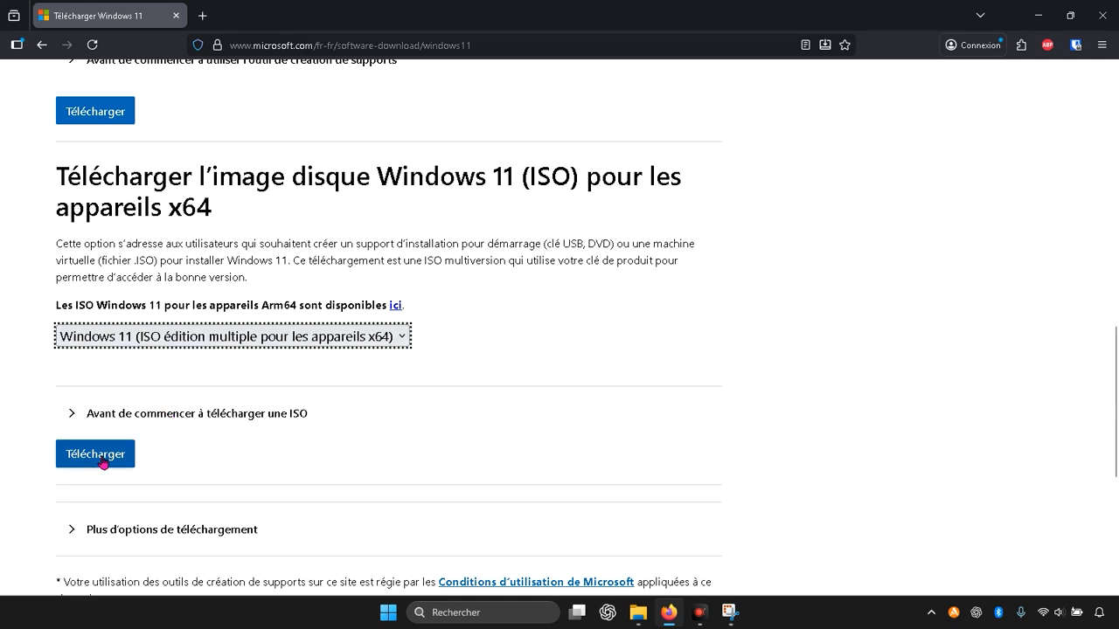
{"action": "left_click", "coordinate": [104, 433]}
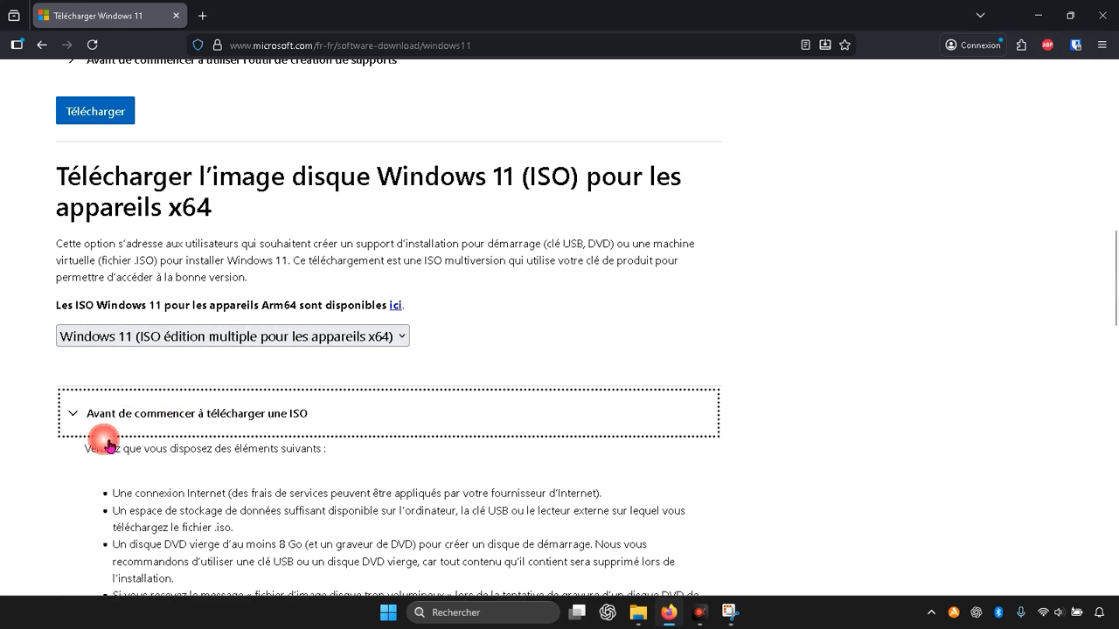
{"action": "scroll", "coordinate": [213, 435], "scroll_direction": "down", "scroll_amount": 12}
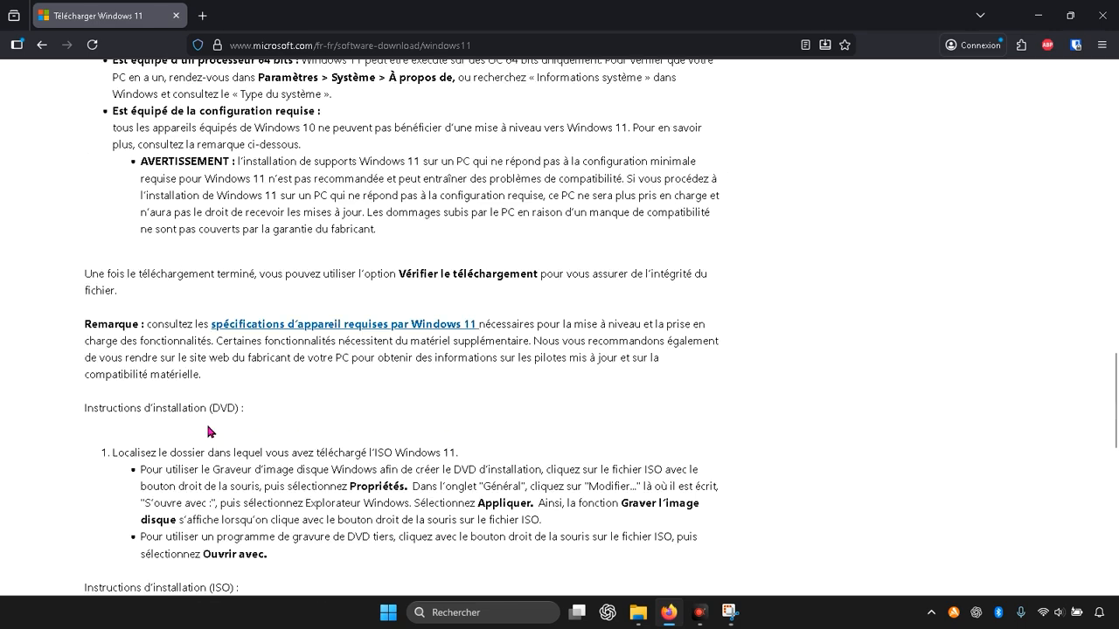
{"action": "scroll", "coordinate": [219, 436], "scroll_direction": "down", "scroll_amount": 1}
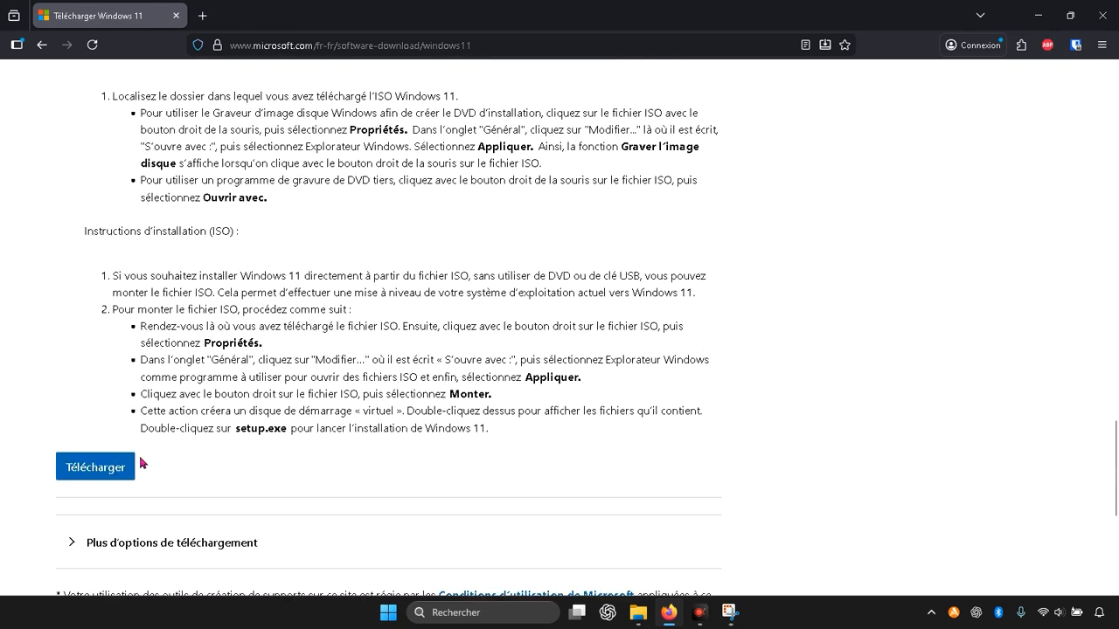
{"action": "left_click", "coordinate": [117, 478]}
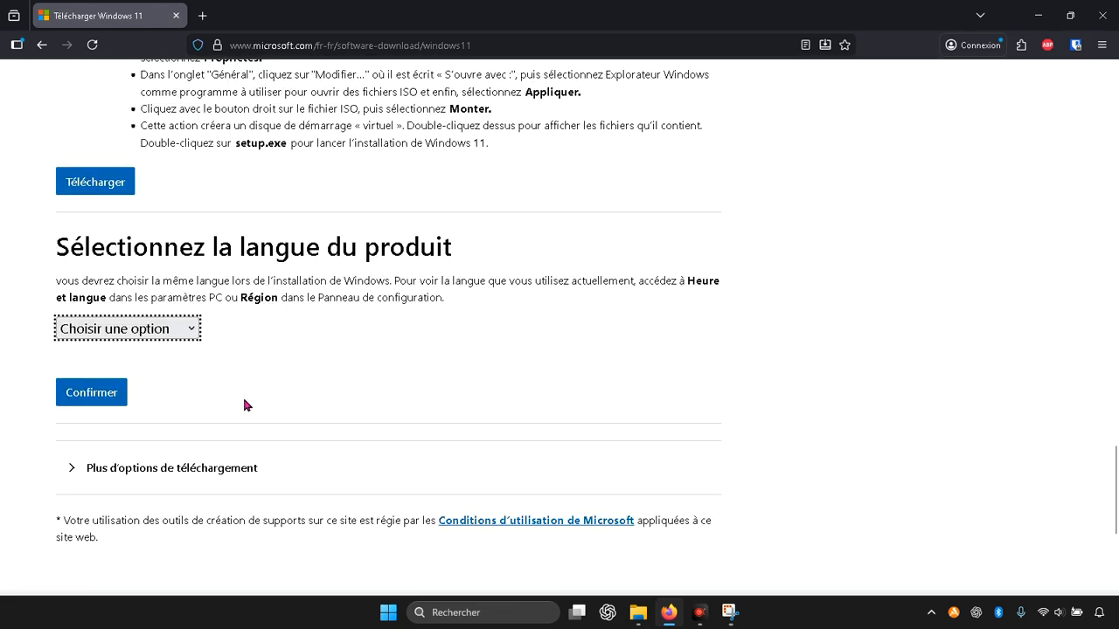
- Set the product language to Français and confirm it
{"action": "left_click", "coordinate": [159, 328]}
{"action": "scroll", "coordinate": [162, 400], "scroll_direction": "down", "scroll_amount": 6}
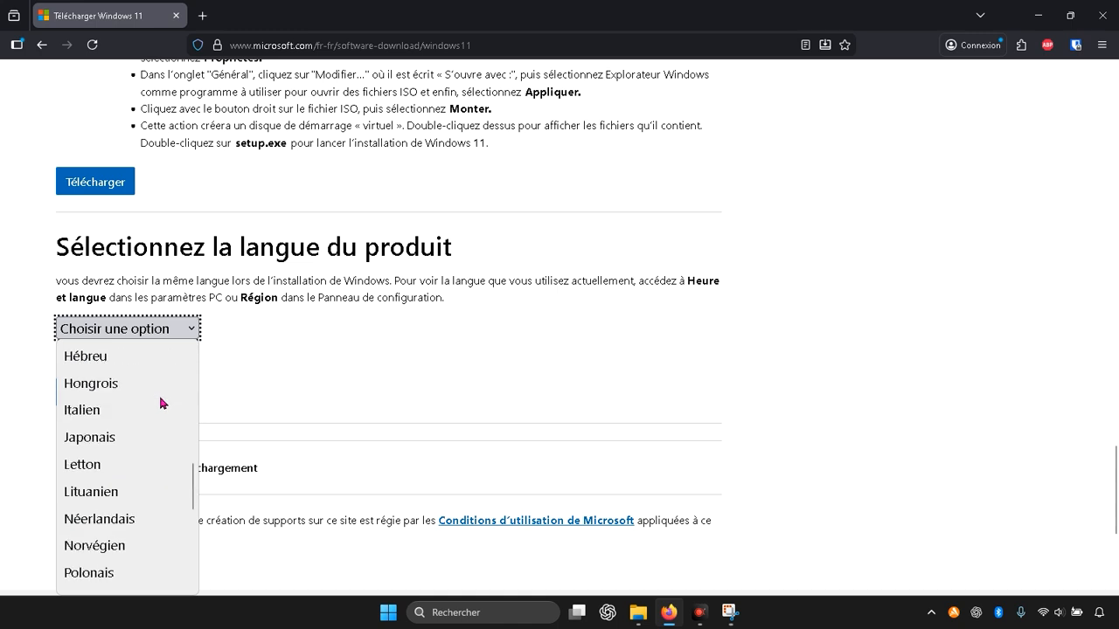
{"action": "scroll", "coordinate": [153, 405], "scroll_direction": "down", "scroll_amount": 2}
{"action": "scroll", "coordinate": [163, 437], "scroll_direction": "down", "scroll_amount": 2}
{"action": "scroll", "coordinate": [144, 444], "scroll_direction": "up", "scroll_amount": 4}
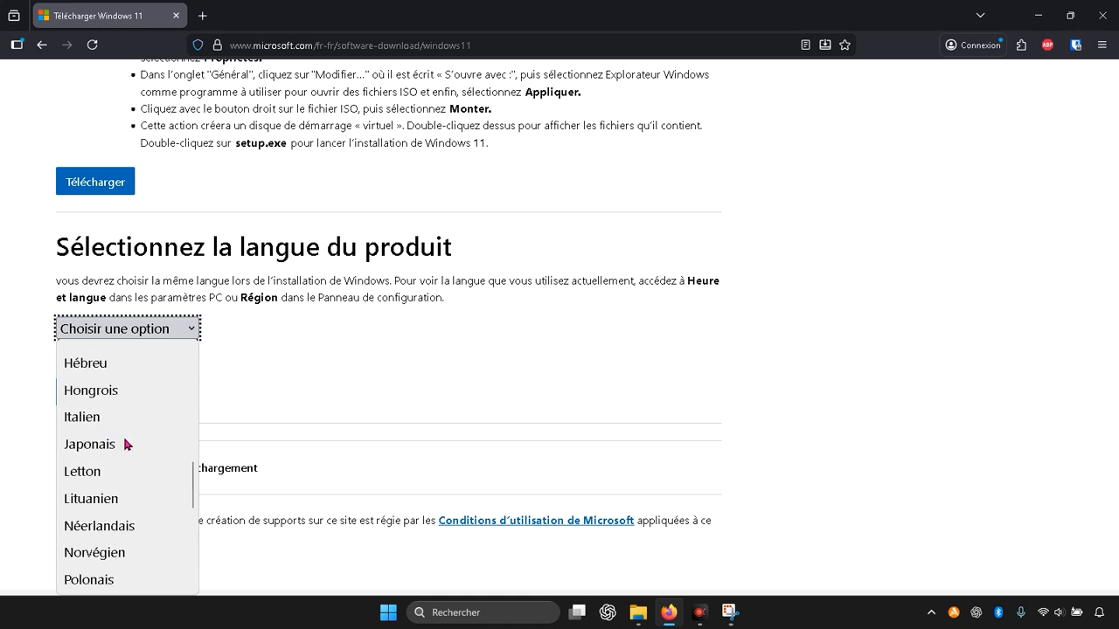
{"action": "scroll", "coordinate": [124, 444], "scroll_direction": "up", "scroll_amount": 6}
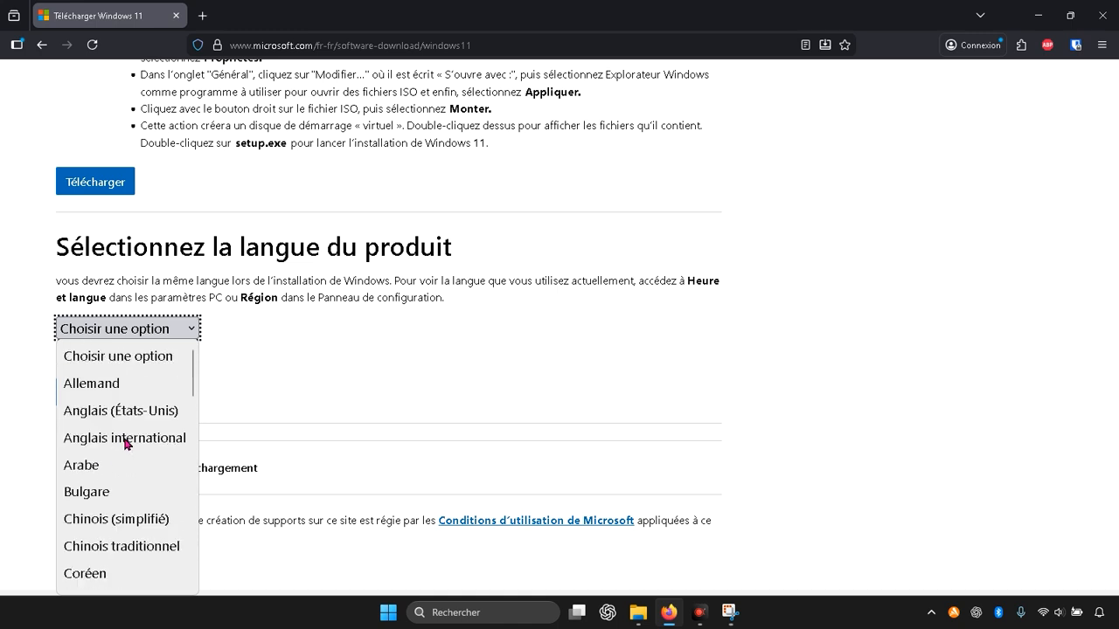
{"action": "scroll", "coordinate": [125, 443], "scroll_direction": "down", "scroll_amount": 6}
{"action": "scroll", "coordinate": [124, 443], "scroll_direction": "up", "scroll_amount": 2}
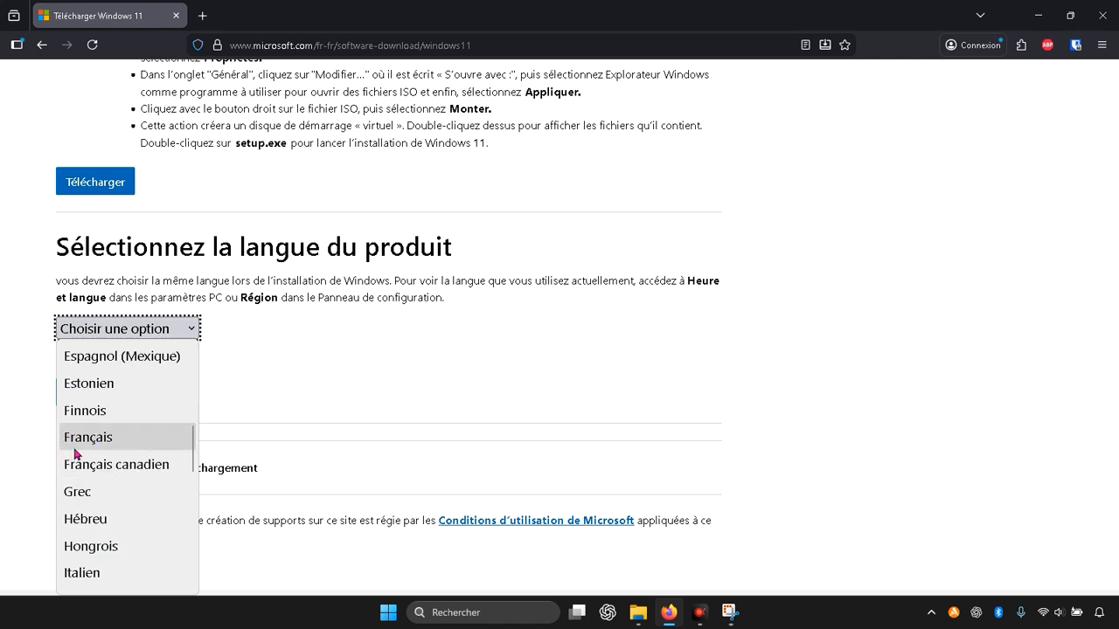
{"action": "left_click", "coordinate": [112, 439]}
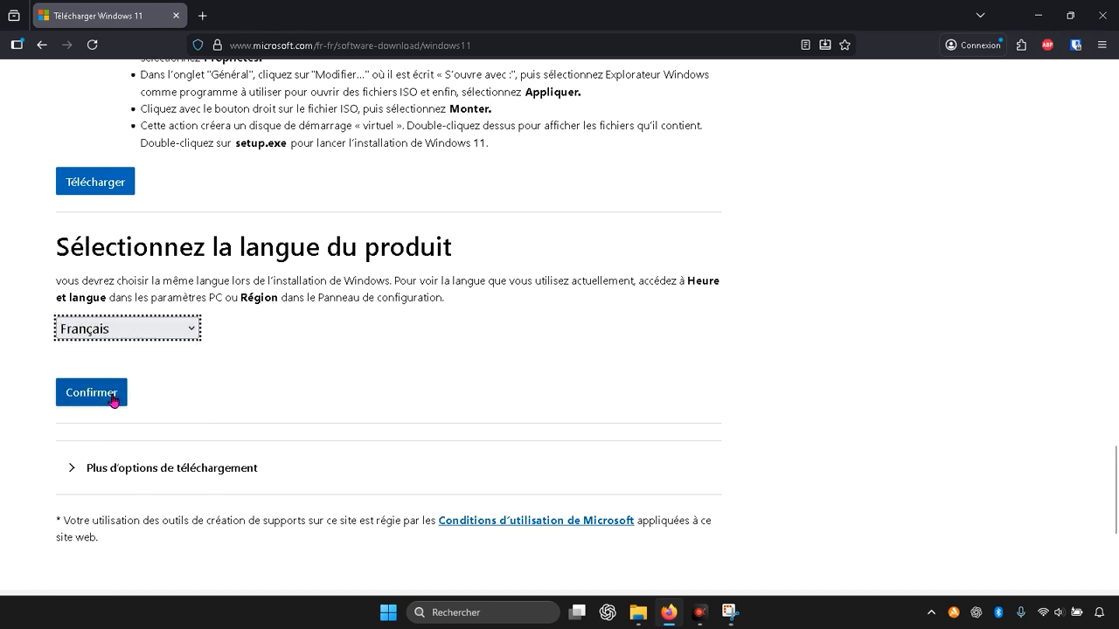
{"action": "left_click", "coordinate": [114, 398]}
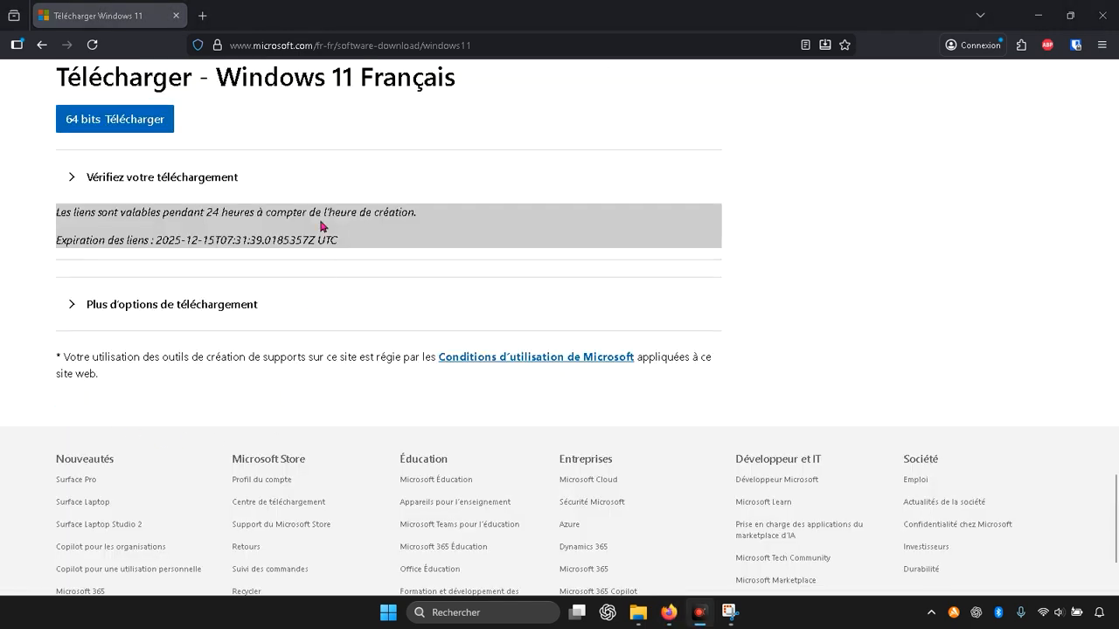
- Start the 64-bit download of the French Windows 11 ISO and cancel the transfer
{"action": "scroll", "coordinate": [347, 198], "scroll_direction": "up", "scroll_amount": 2}
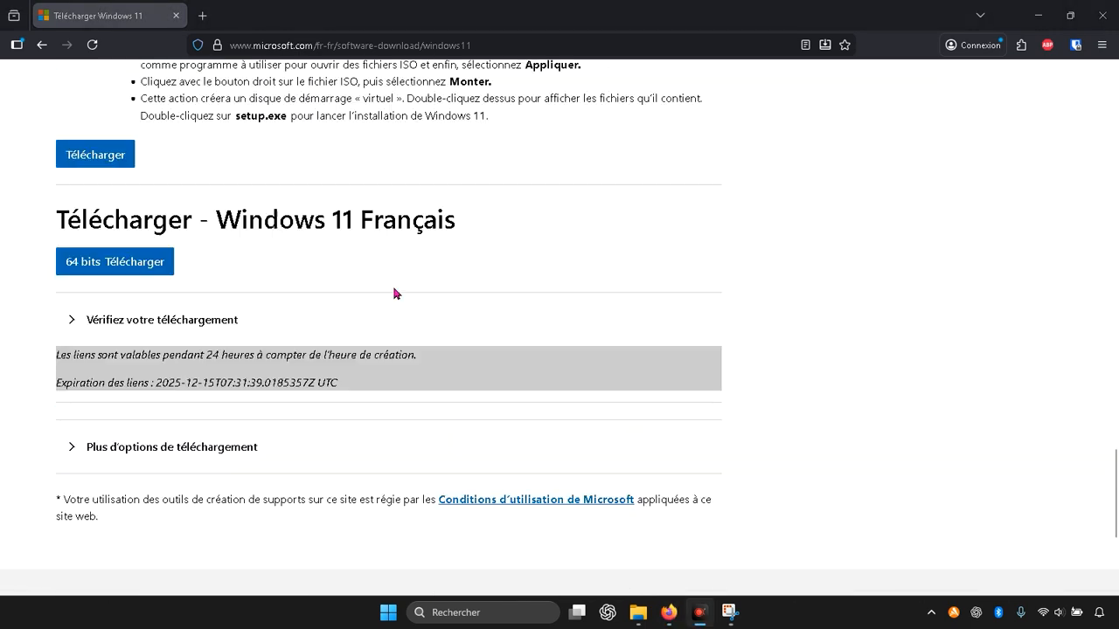
{"action": "left_click", "coordinate": [142, 264]}
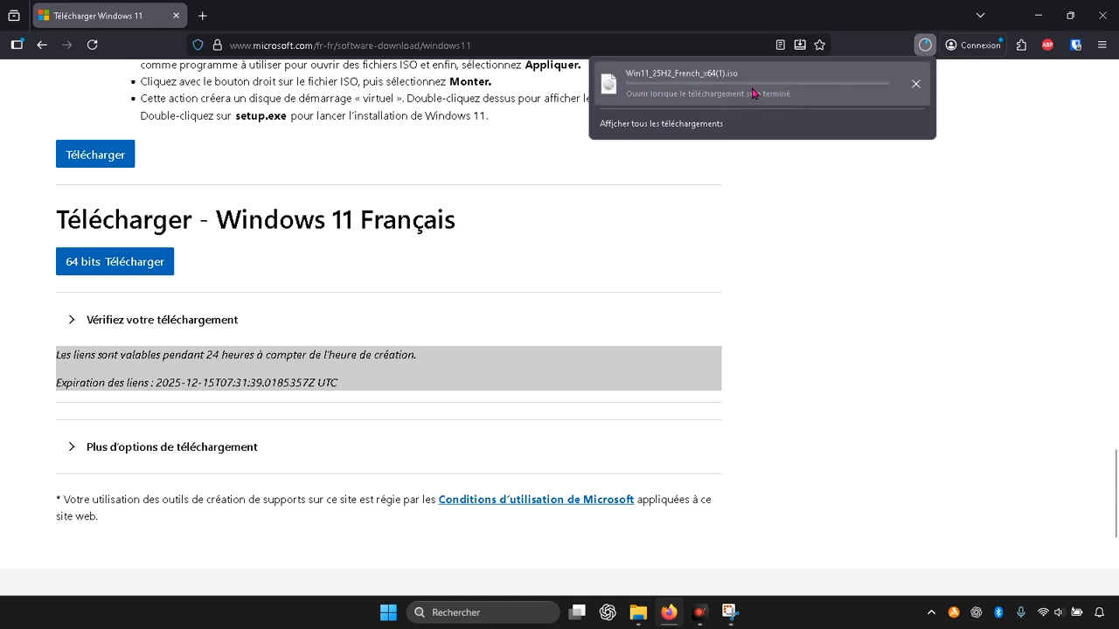
{"action": "left_click", "coordinate": [915, 87]}
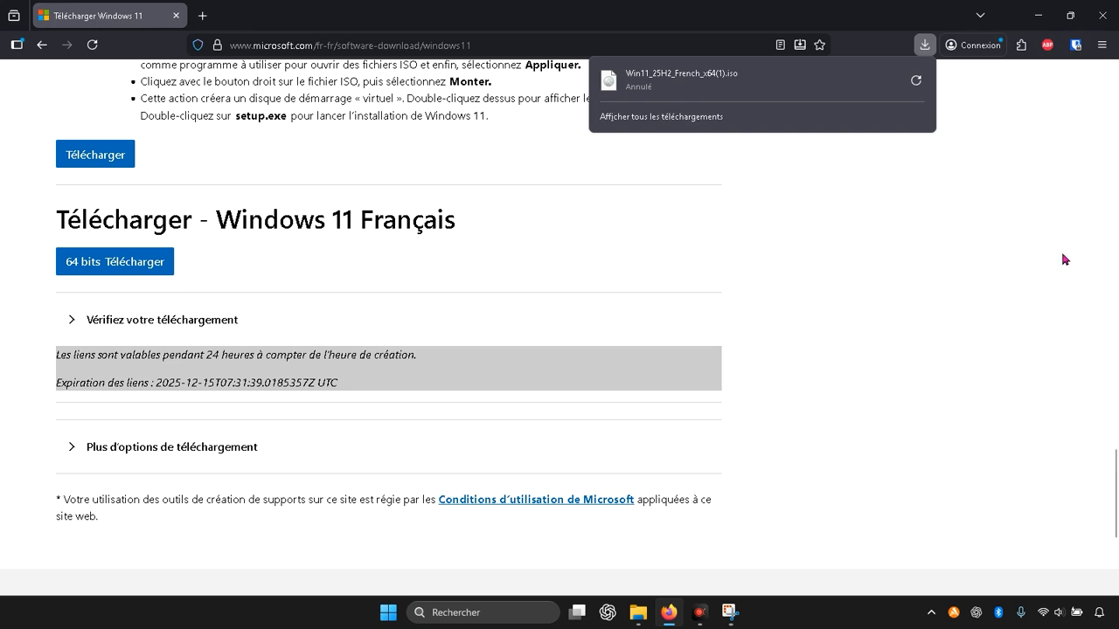
- Search Google for "telecharger rufus" in a new tab and open the official rufus.ie site
{"action": "left_click", "coordinate": [202, 17]}
{"action": "left_click", "coordinate": [391, 131]}
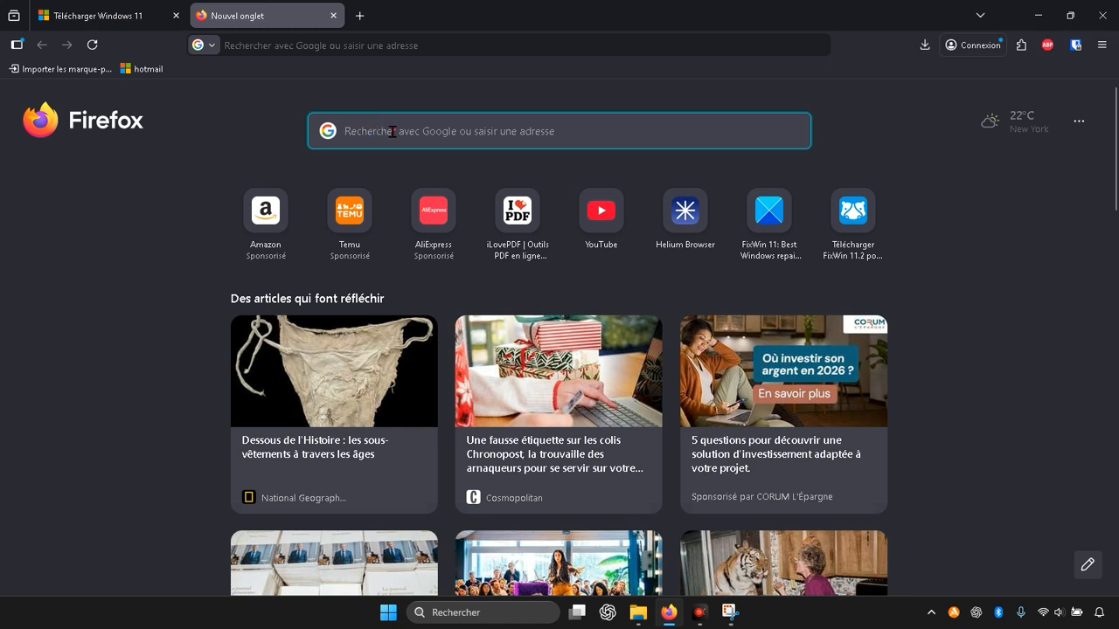
{"action": "type", "text": "telecharge"}
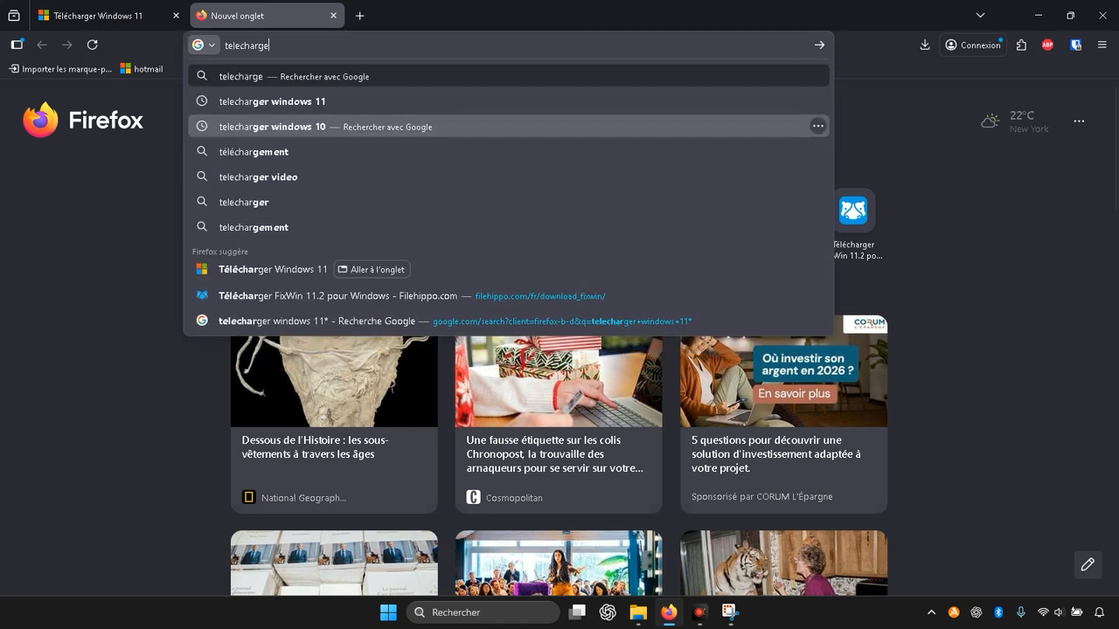
{"action": "type", "text": "r rufus"}
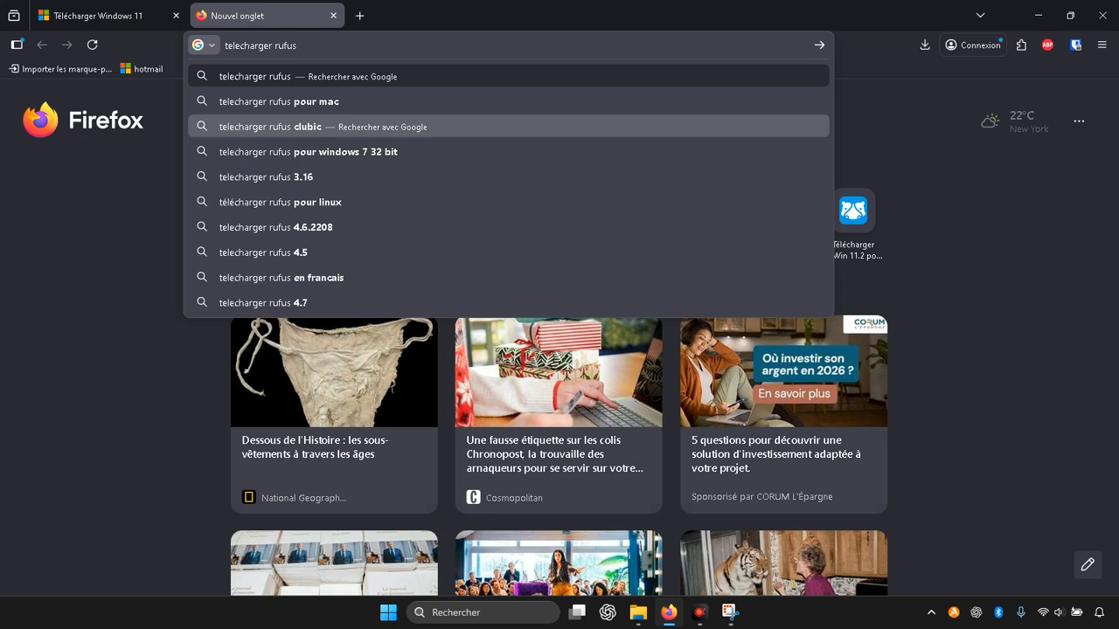
{"action": "key", "text": "Return"}
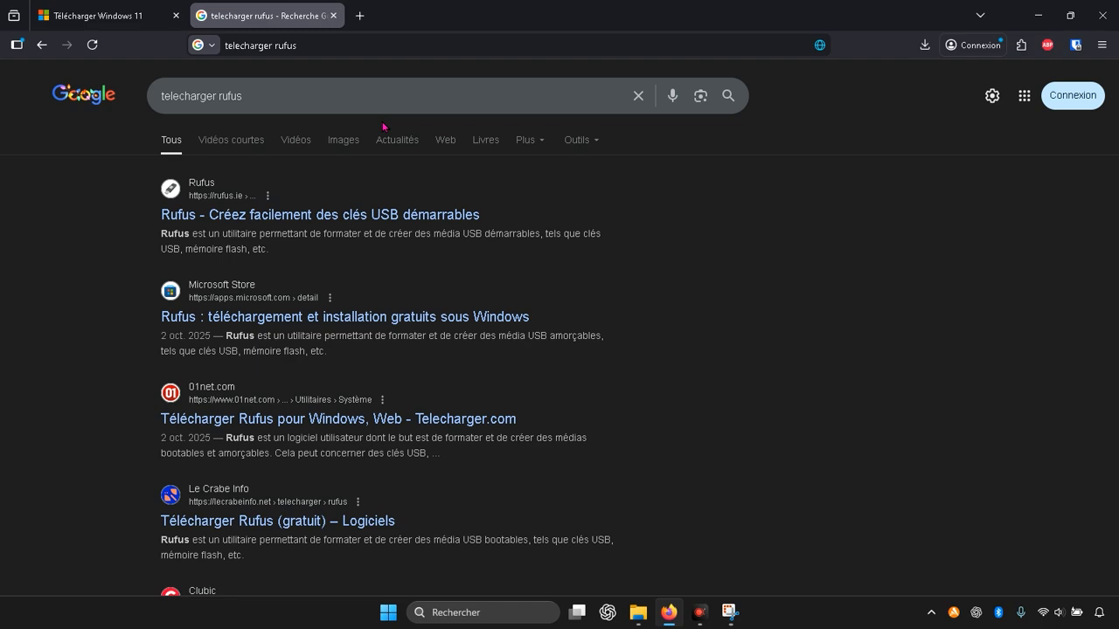
{"action": "left_click", "coordinate": [218, 219]}
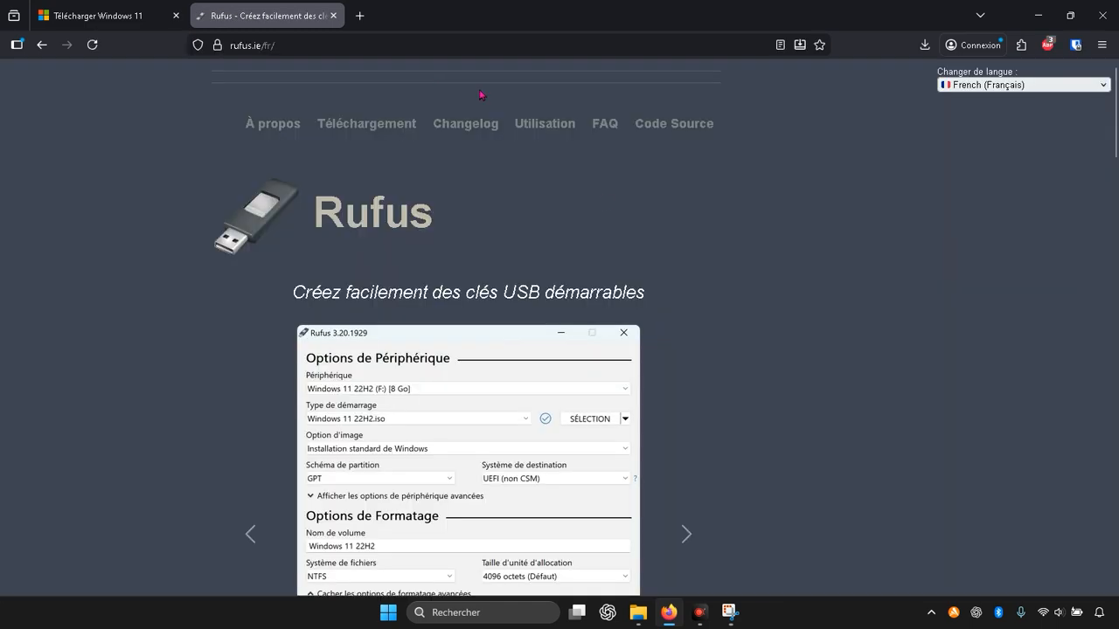
- Download the portable Windows x64 version rufus-4.11p.exe and minimize the browser window
{"action": "scroll", "coordinate": [564, 324], "scroll_direction": "down", "scroll_amount": 5}
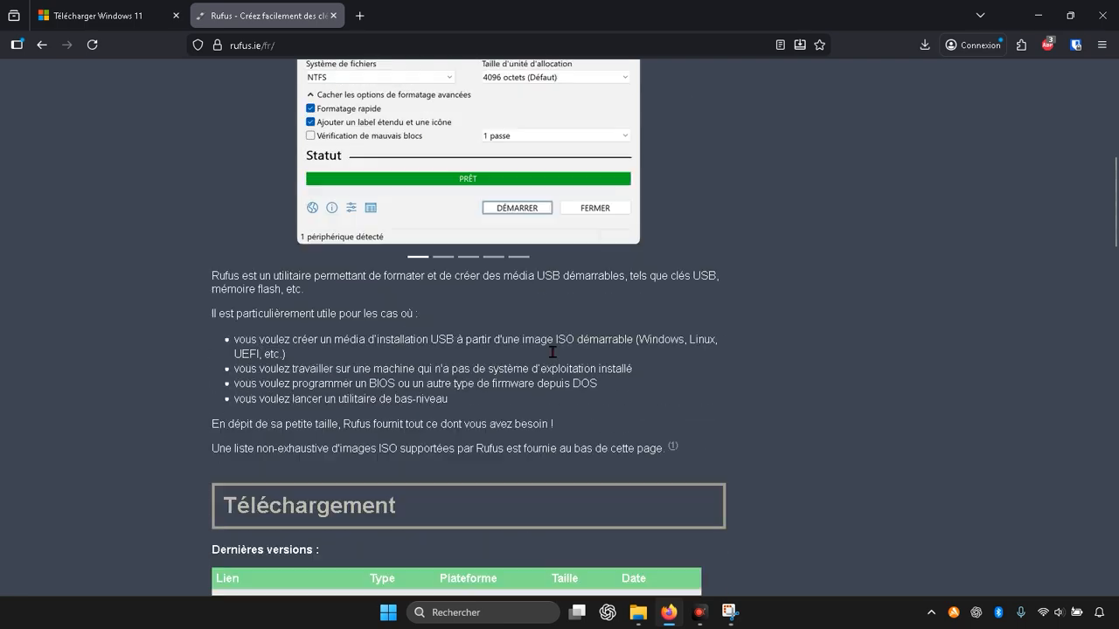
{"action": "scroll", "coordinate": [553, 353], "scroll_direction": "down", "scroll_amount": 1}
{"action": "scroll", "coordinate": [535, 320], "scroll_direction": "down", "scroll_amount": 2}
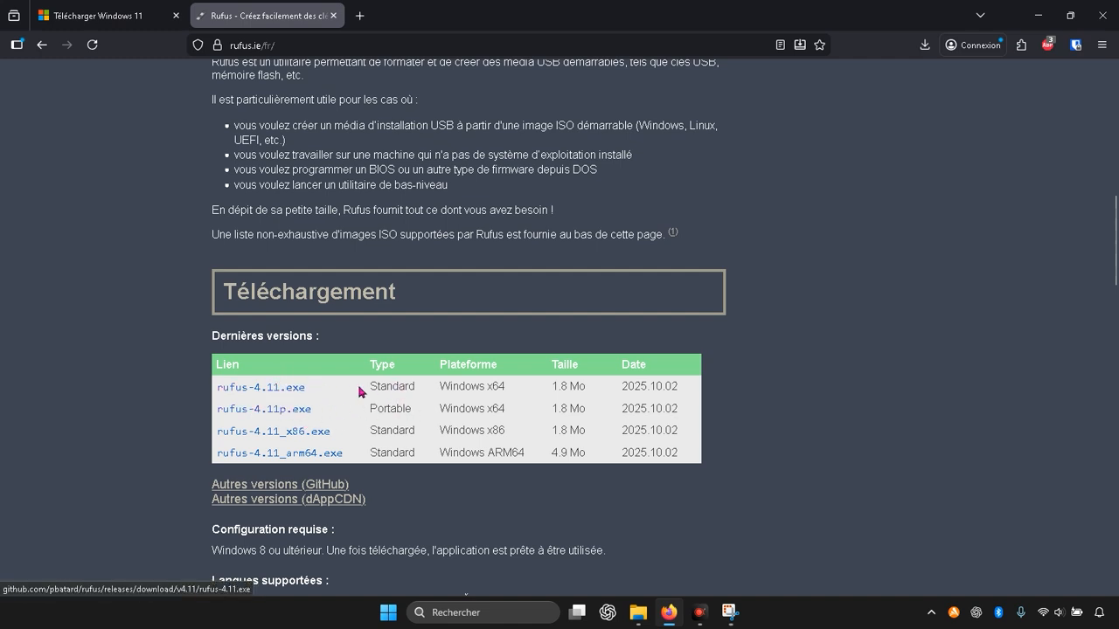
{"action": "left_click", "coordinate": [274, 417]}
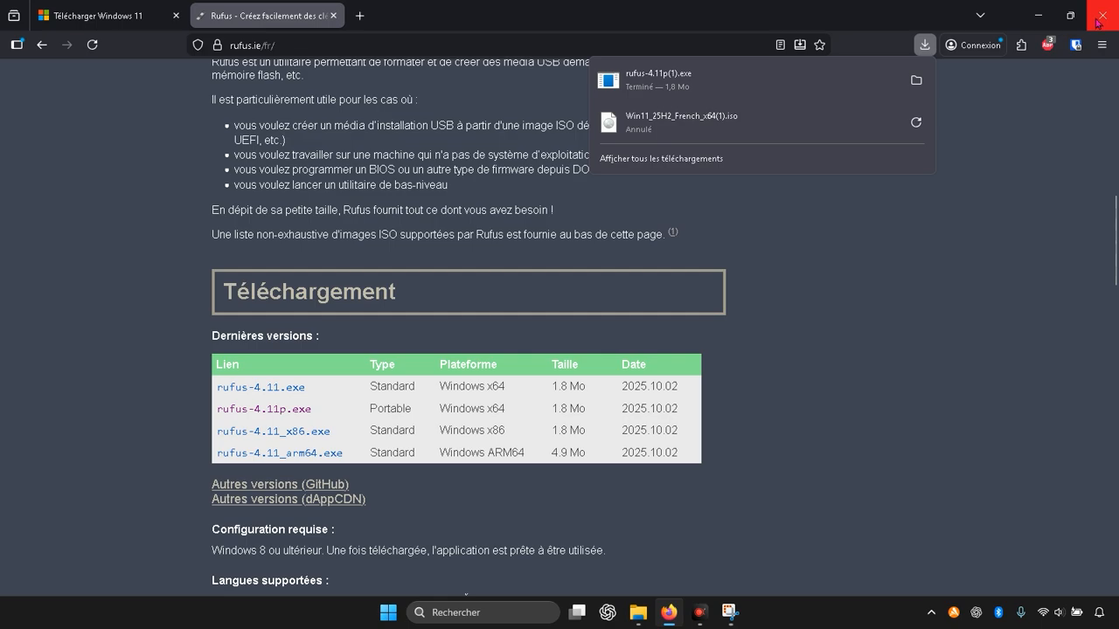
{"action": "left_click", "coordinate": [1038, 15]}
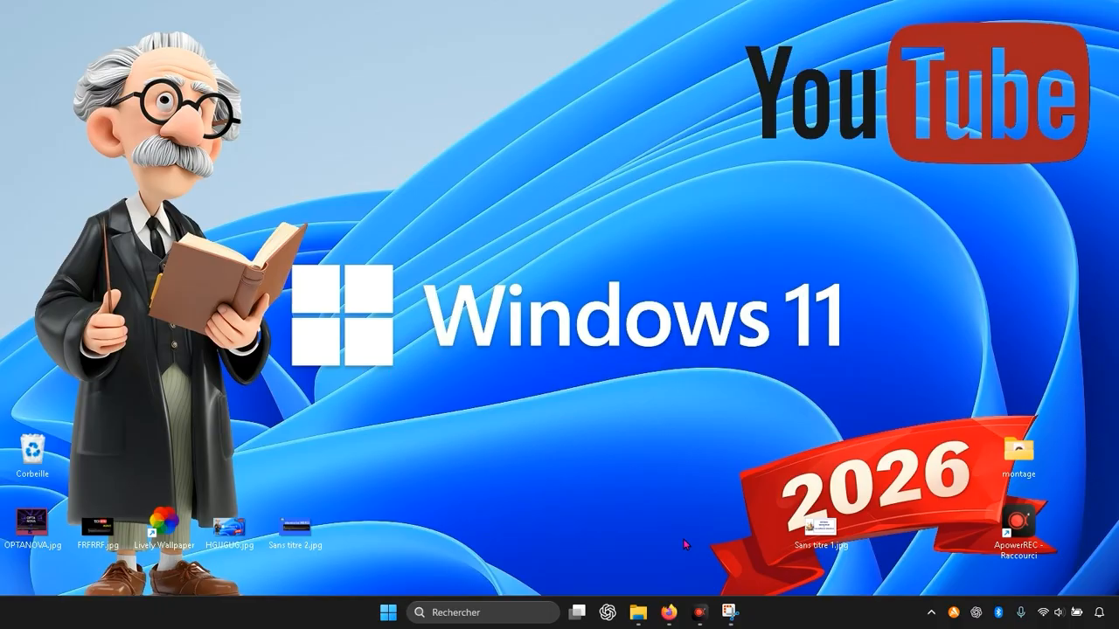
- Find and launch rufus-4.11p(1).exe through Windows search, and decline its online update check
{"action": "left_click", "coordinate": [485, 614]}
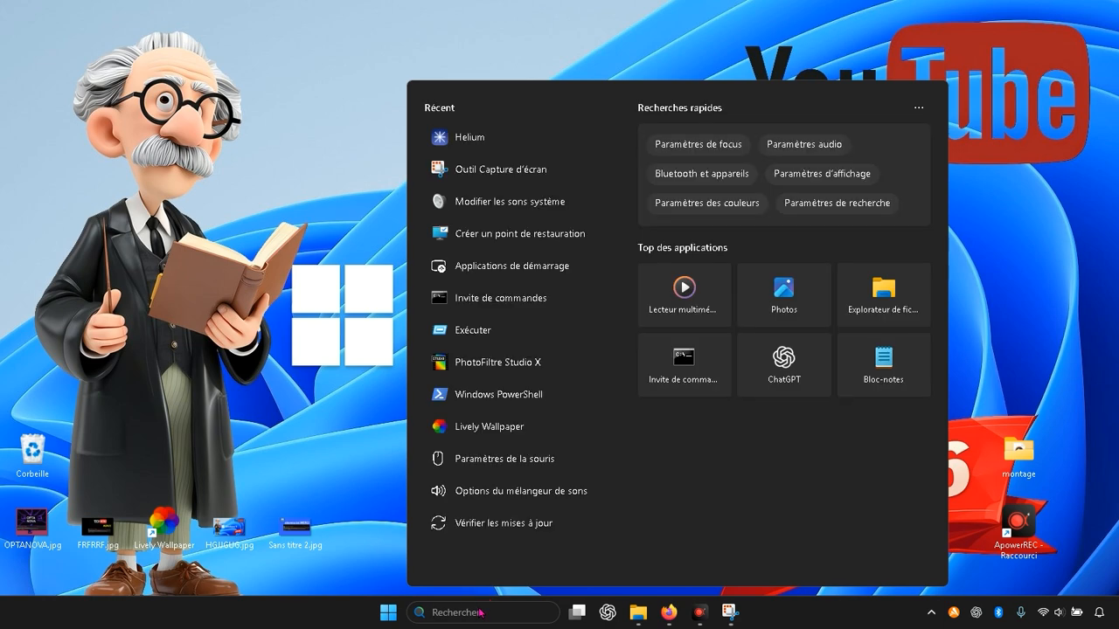
{"action": "type", "text": "rufus-4.11p(1).exe"}
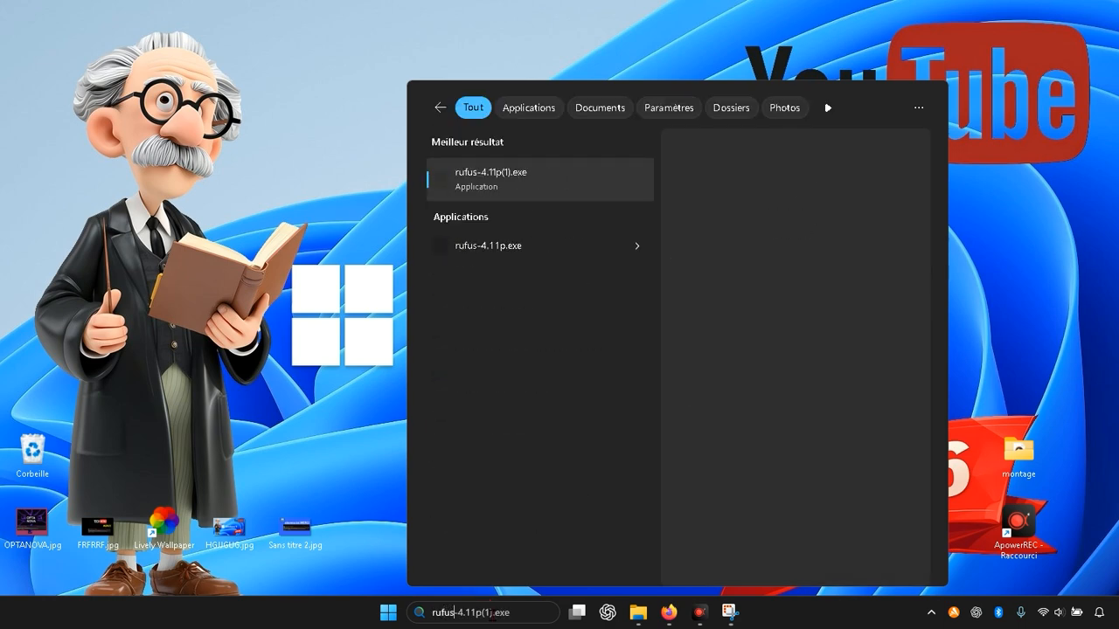
{"action": "left_click", "coordinate": [505, 180]}
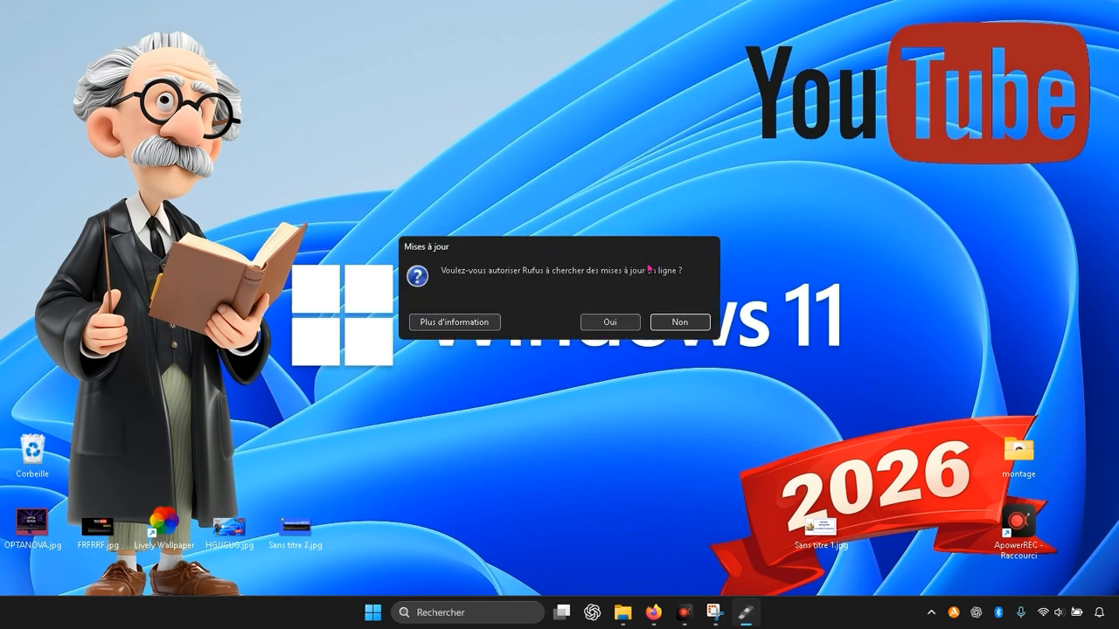
{"action": "left_click", "coordinate": [680, 323]}
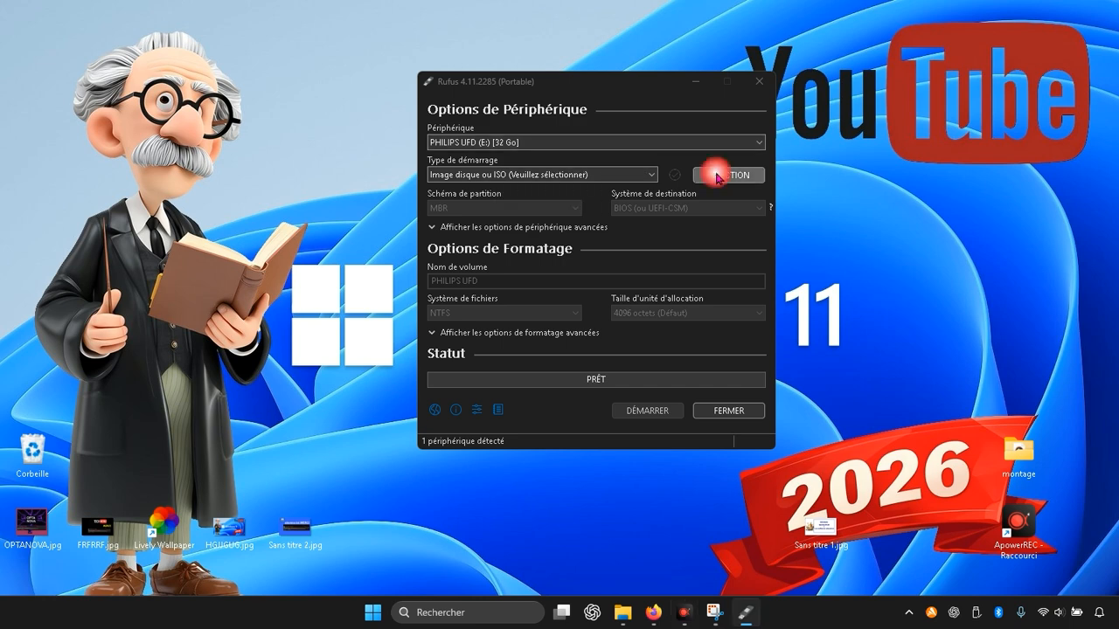
- Load Win11_25H2_French_x64.iso as the boot image and set the volume name to "Windows 11 25h2 64 bits UEFI"
{"action": "left_click", "coordinate": [712, 171]}
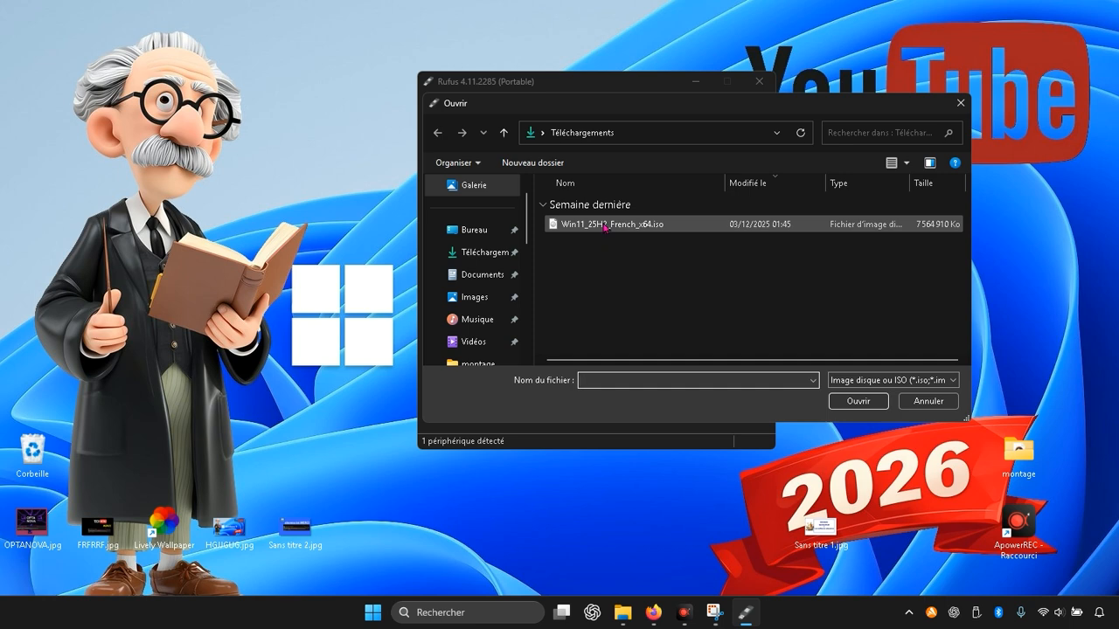
{"action": "double_click", "coordinate": [603, 227]}
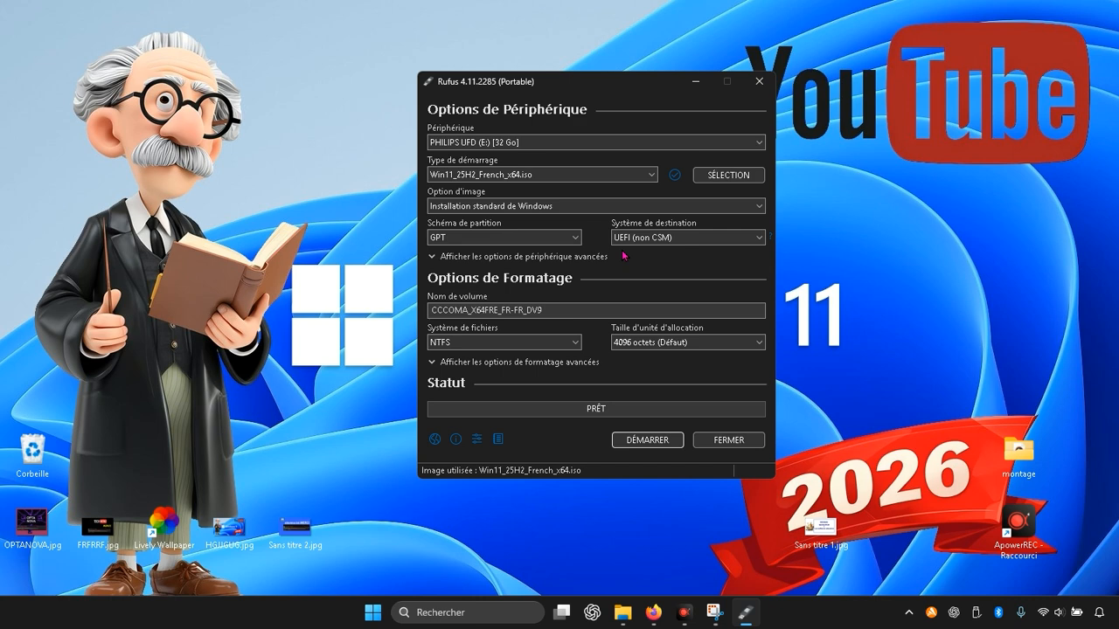
{"action": "mouse_move", "coordinate": [622, 248]}
{"action": "left_click", "coordinate": [564, 321]}
{"action": "left_click_drag", "start_coordinate": [564, 322], "coordinate": [442, 323]}
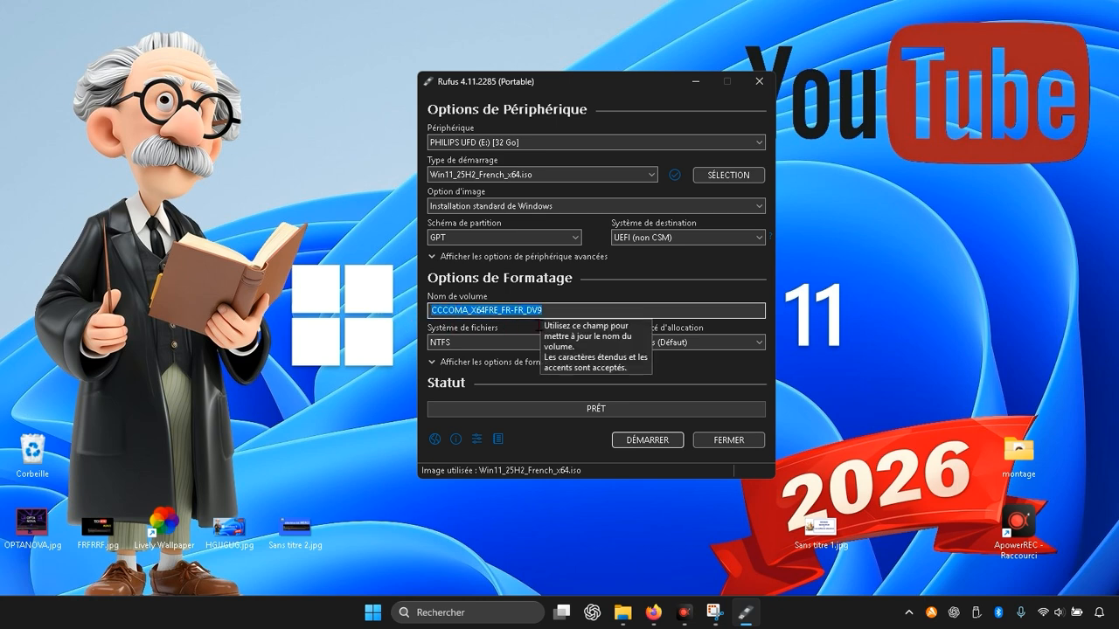
{"action": "key", "text": "BackSpace"}
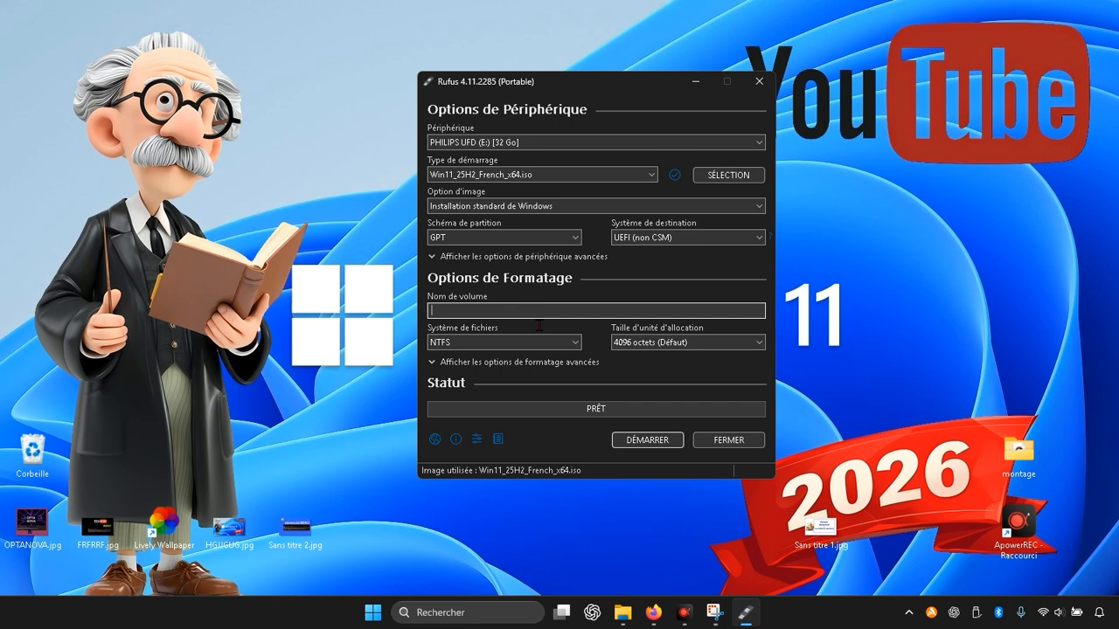
{"action": "type", "text": "Windows 11 25h2 64 bits UEFI"}
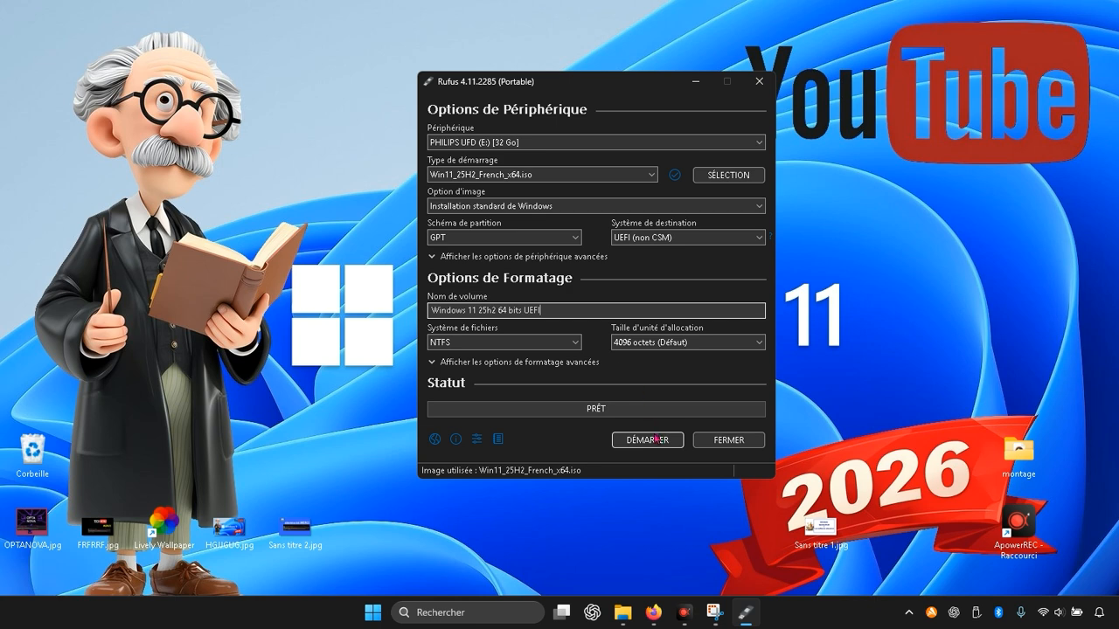
- Start the USB creation and confirm the Windows customization with a local account named pc, this user's regional options, and data collection and BitLocker disabled
{"action": "left_click", "coordinate": [648, 438]}
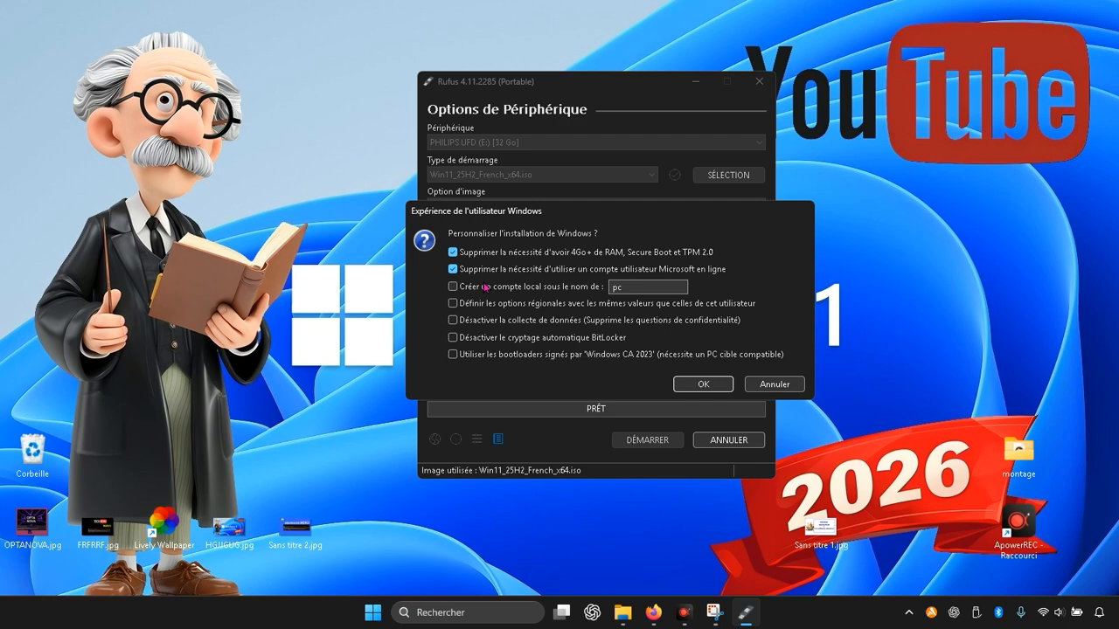
{"action": "left_click", "coordinate": [486, 287]}
{"action": "left_click", "coordinate": [641, 287]}
{"action": "left_click", "coordinate": [642, 287]}
{"action": "left_click", "coordinate": [642, 287]}
{"action": "left_click", "coordinate": [534, 306]}
{"action": "left_click", "coordinate": [452, 320]}
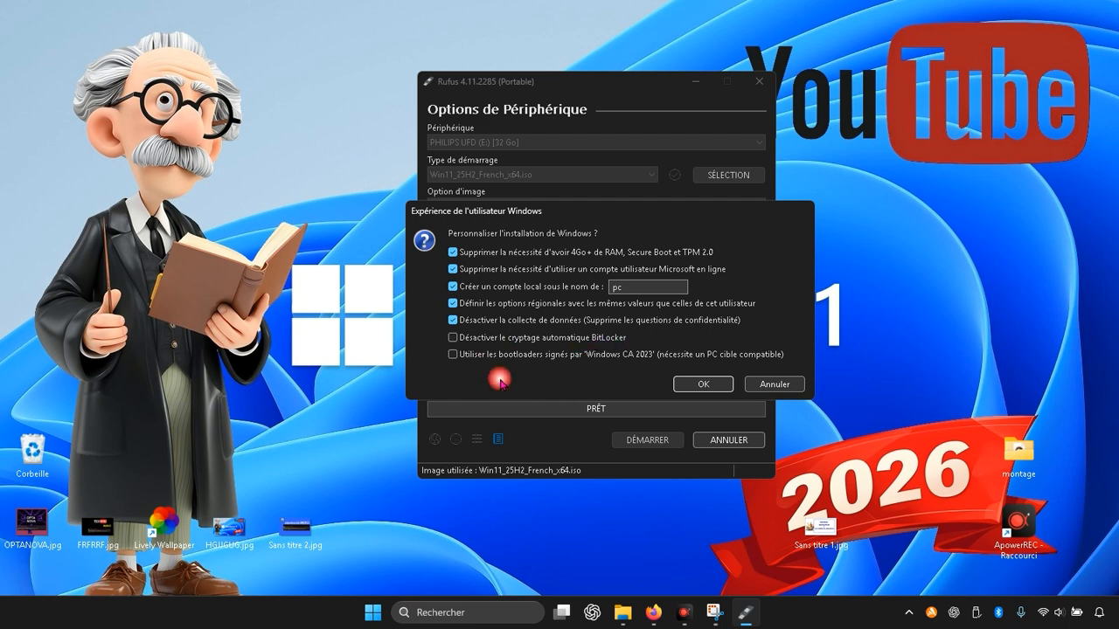
{"action": "left_click", "coordinate": [480, 339]}
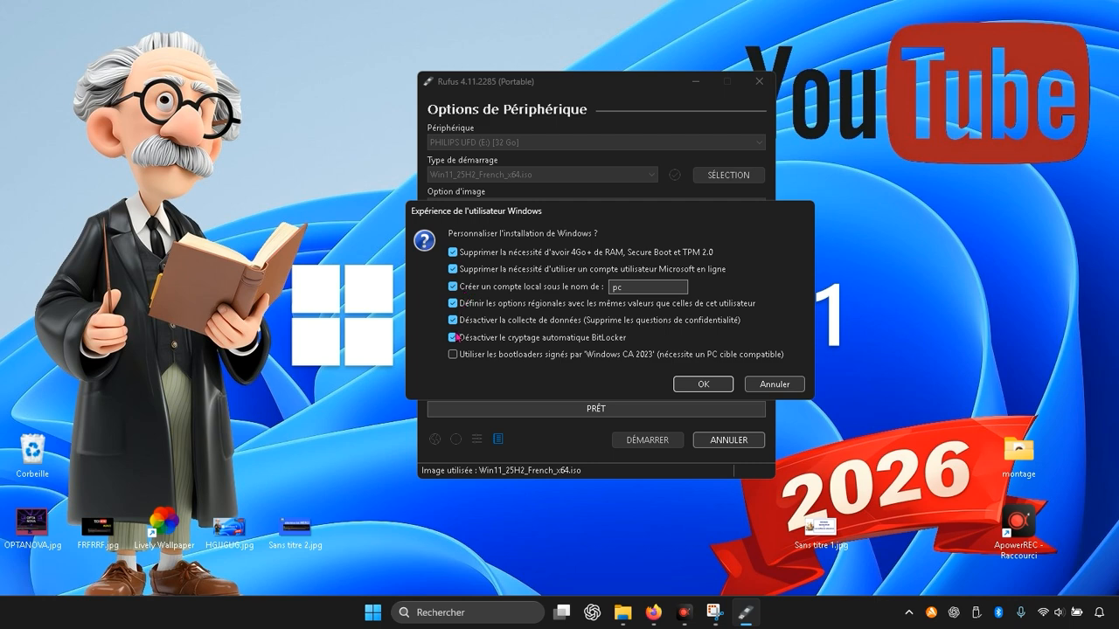
{"action": "left_click", "coordinate": [691, 387]}
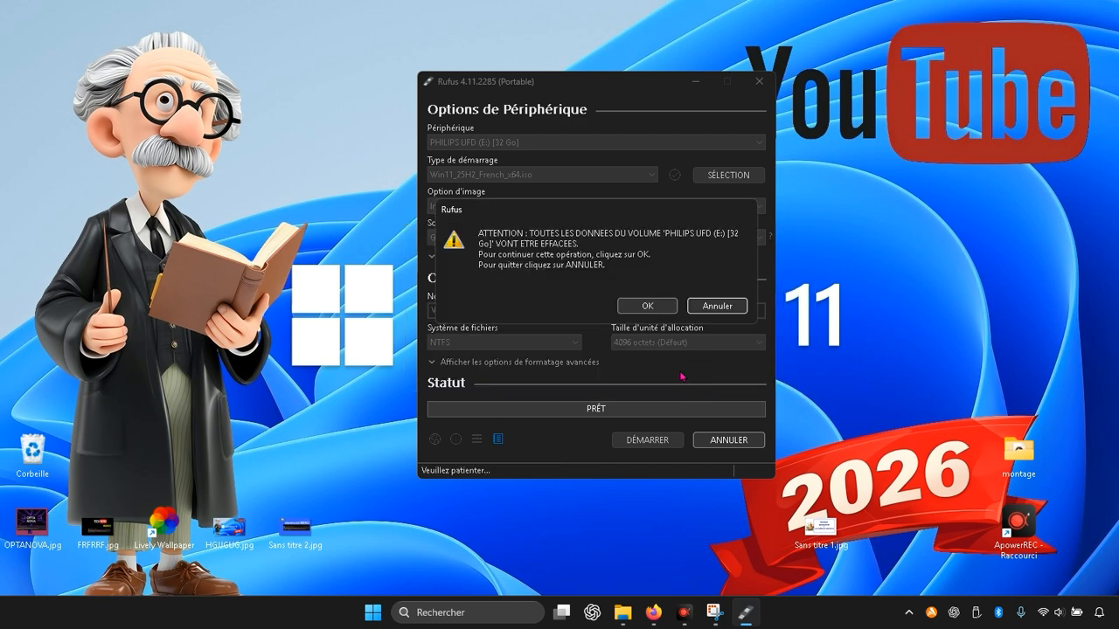